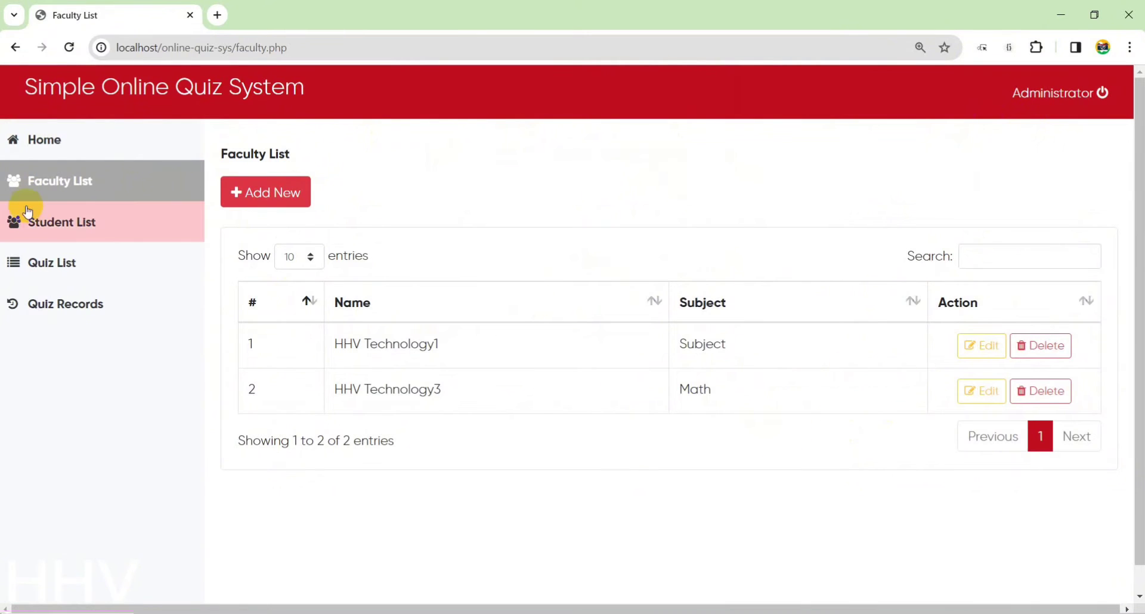
Browse the Student List, Quiz List and Quiz Records, then return to the Faculty List.
left_click(185, 215)
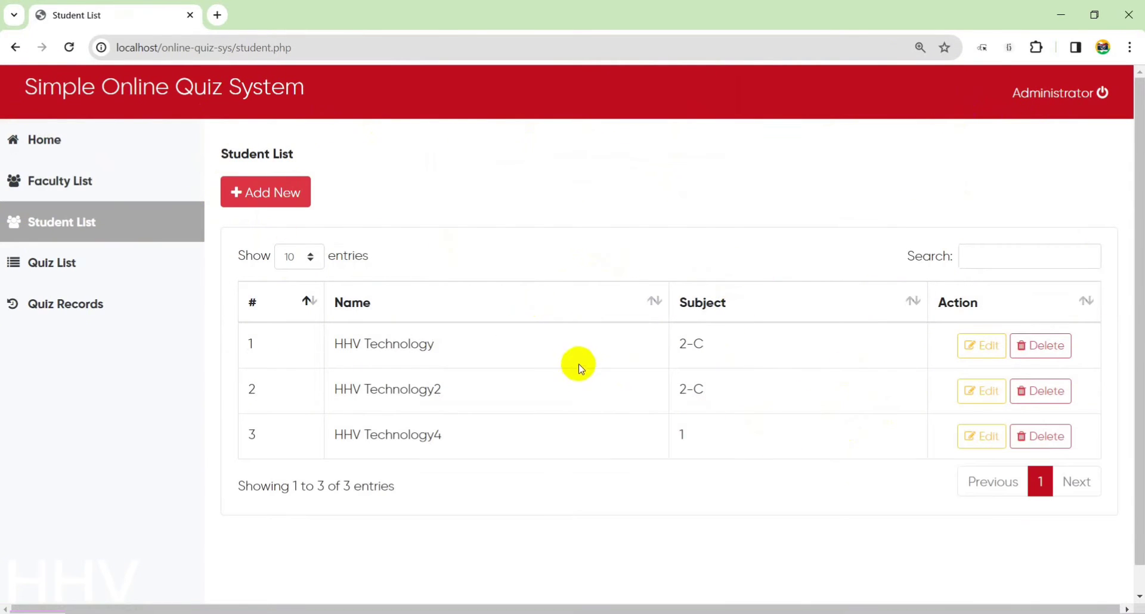
left_click(88, 255)
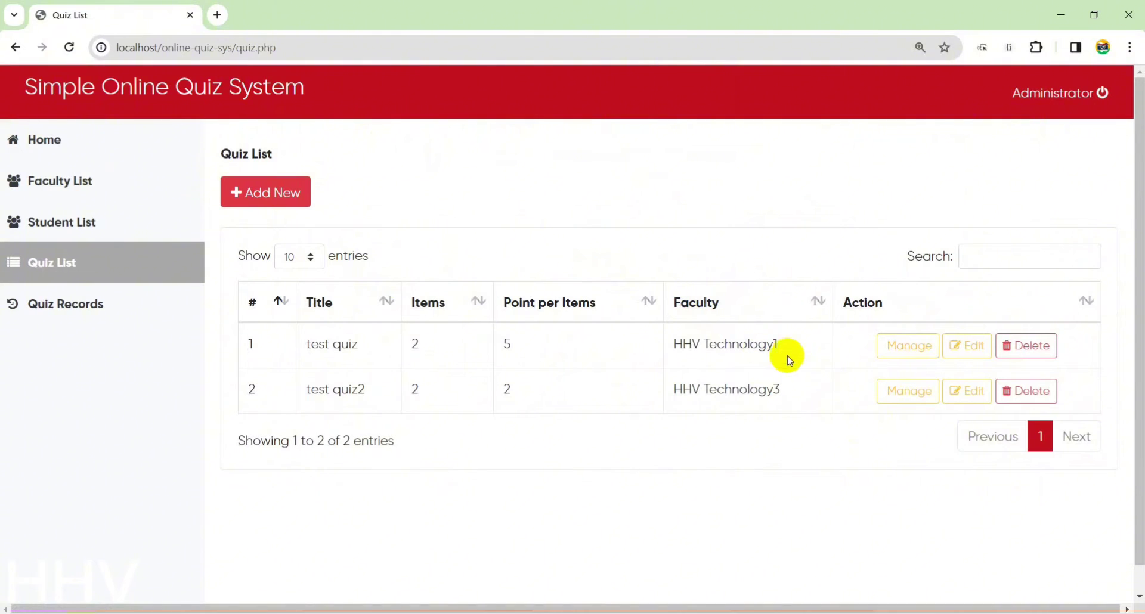
left_click(169, 298)
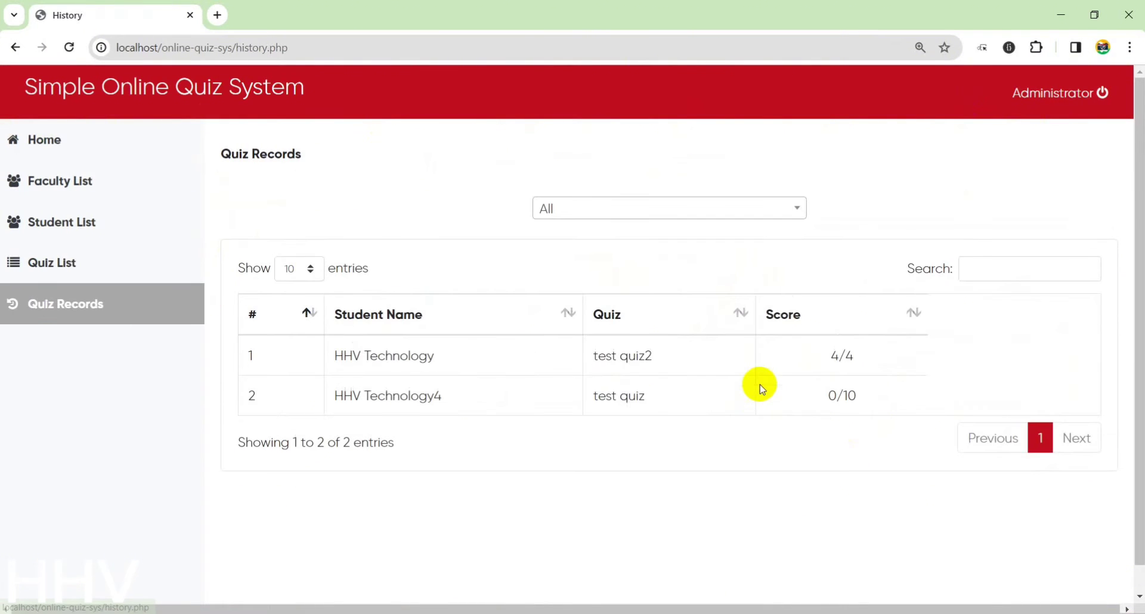
left_click(102, 251)
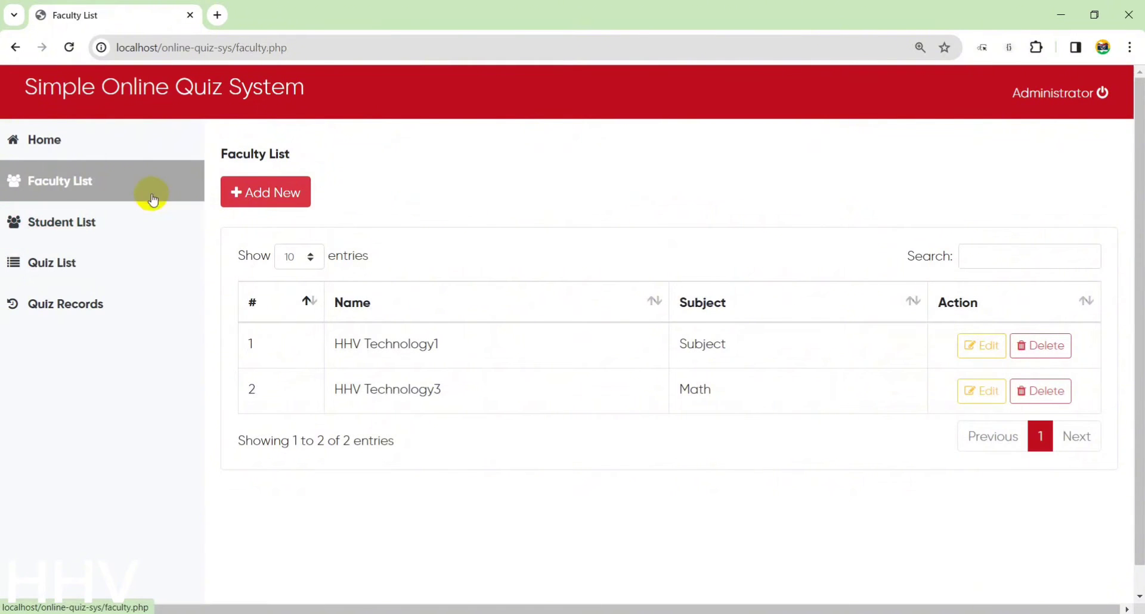
Fill the new faculty form: name test facukty, subject Eng, matching username and a password.
left_click(267, 192)
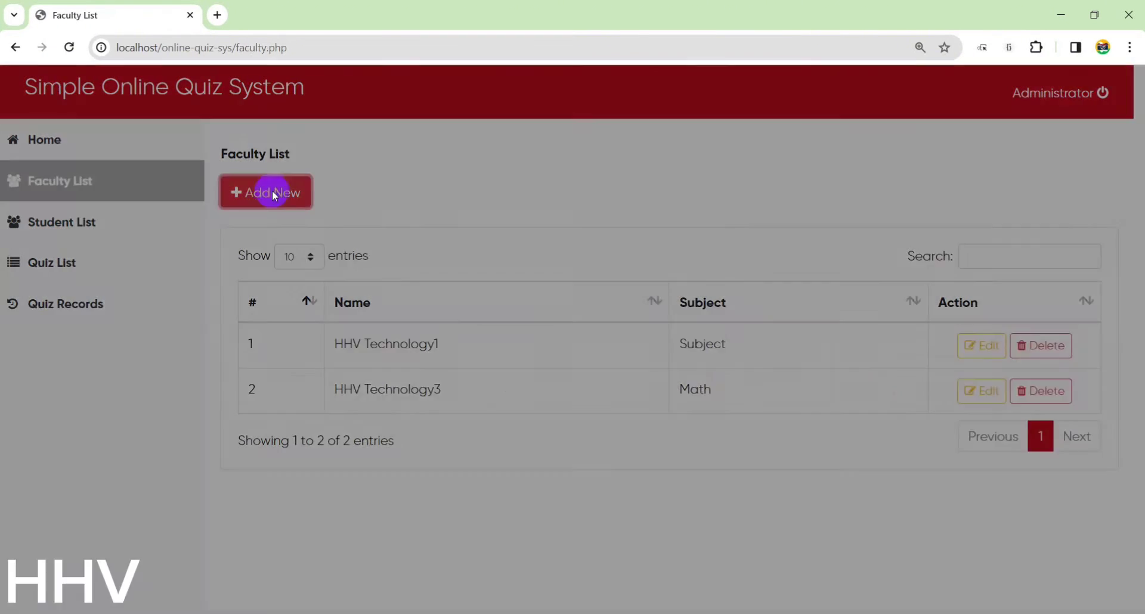
left_click(467, 205)
type("test facukty")
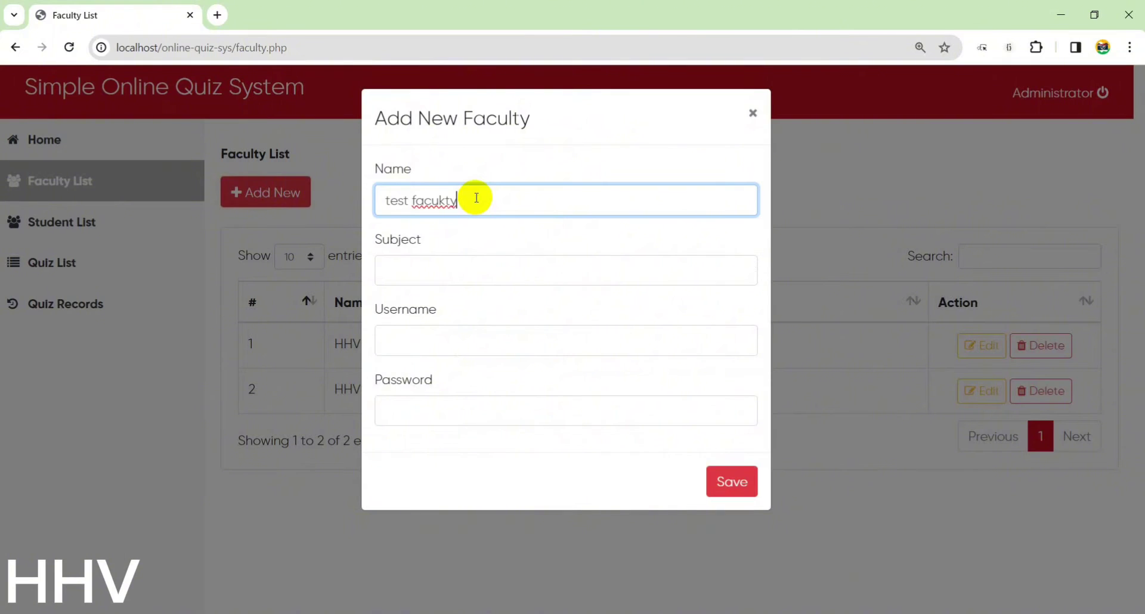
left_click_drag(477, 198, 298, 185)
key("ctrl+c")
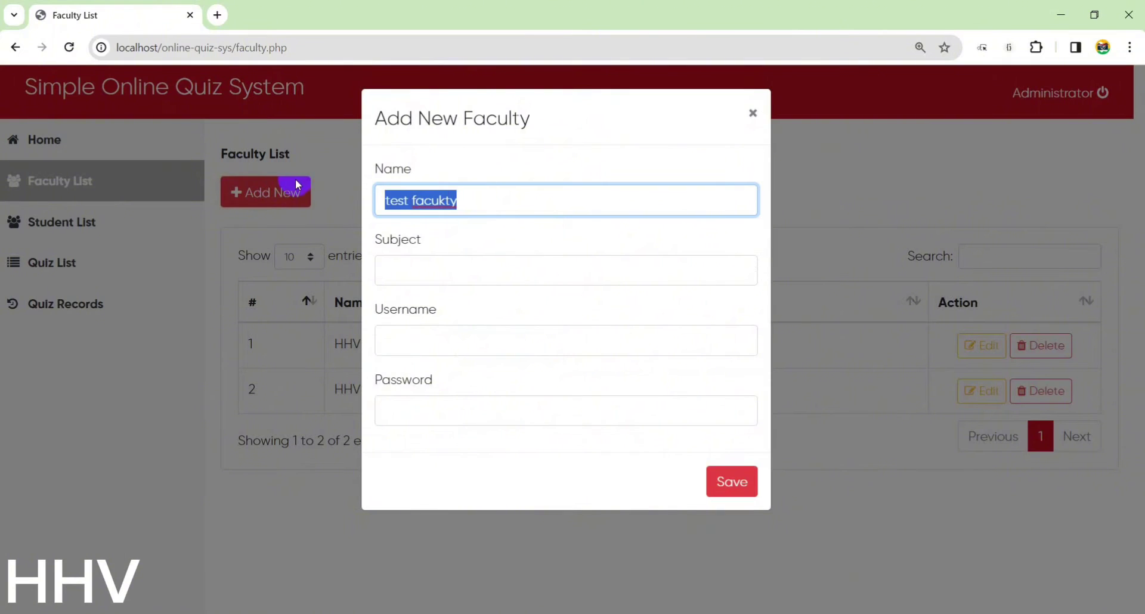
left_click(398, 332)
key("ctrl+v")
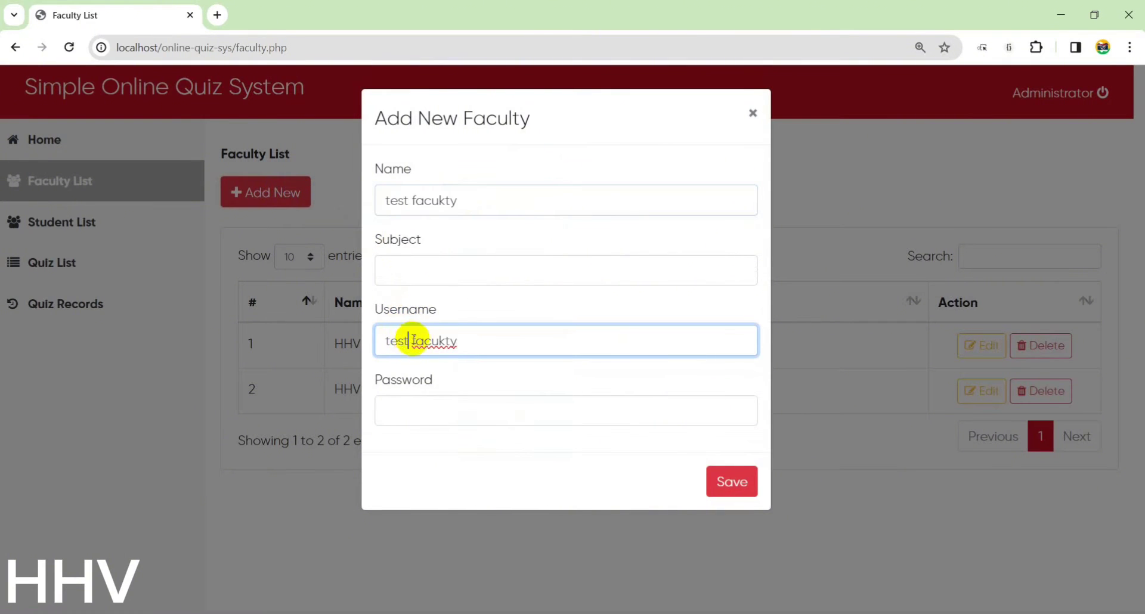
key("Right")
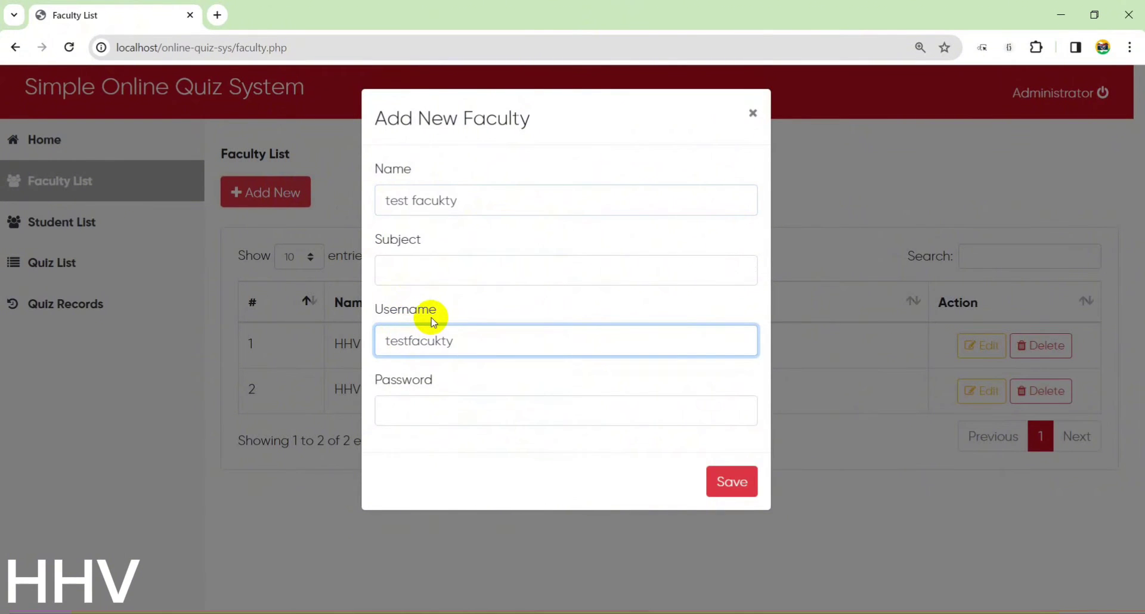
left_click(446, 280)
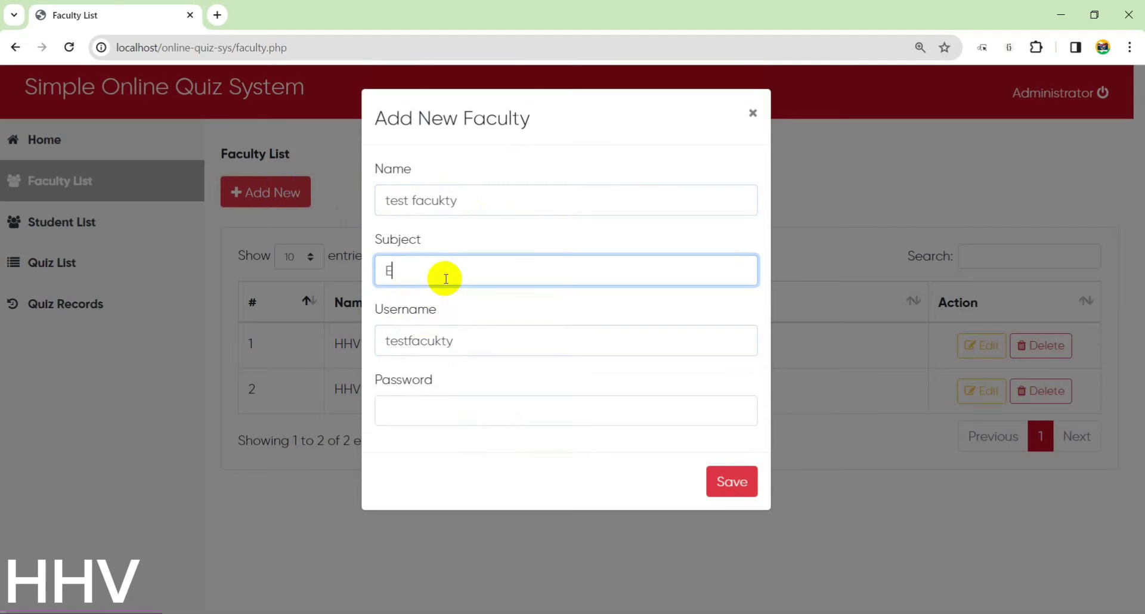
left_click(416, 412)
type("1234")
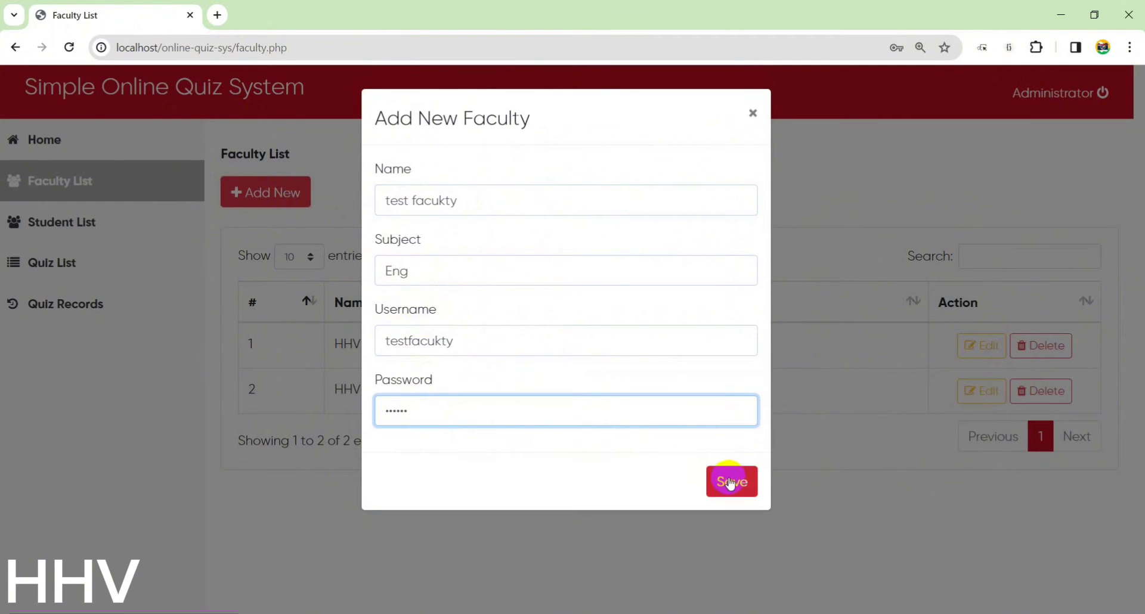
Save the new faculty member, dismiss the prompts, and go to the Student List.
left_click(731, 482)
left_click(689, 136)
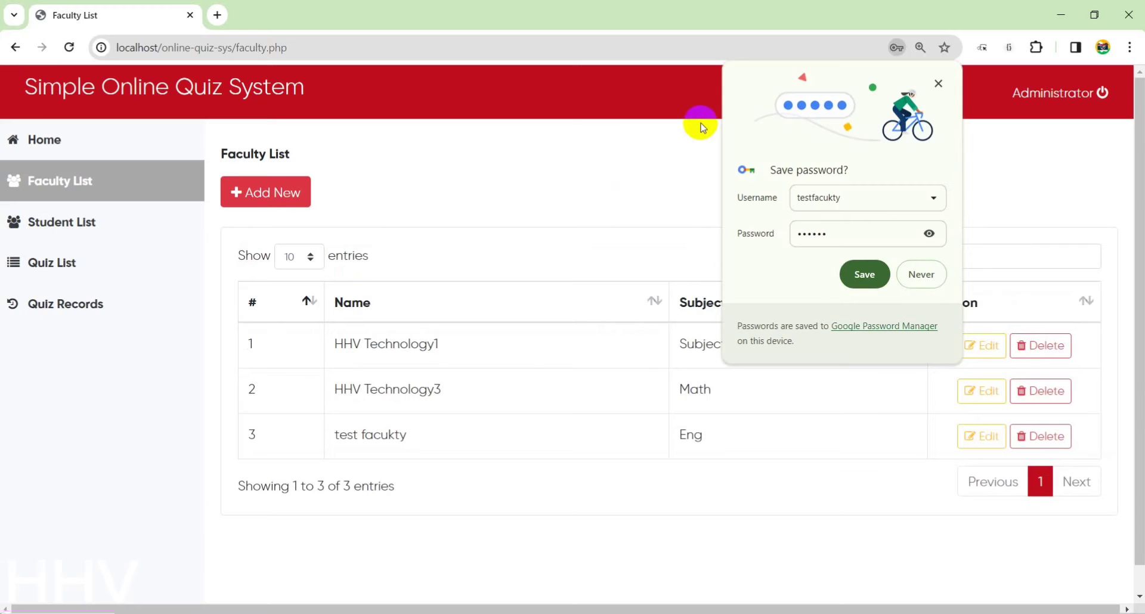
left_click(939, 85)
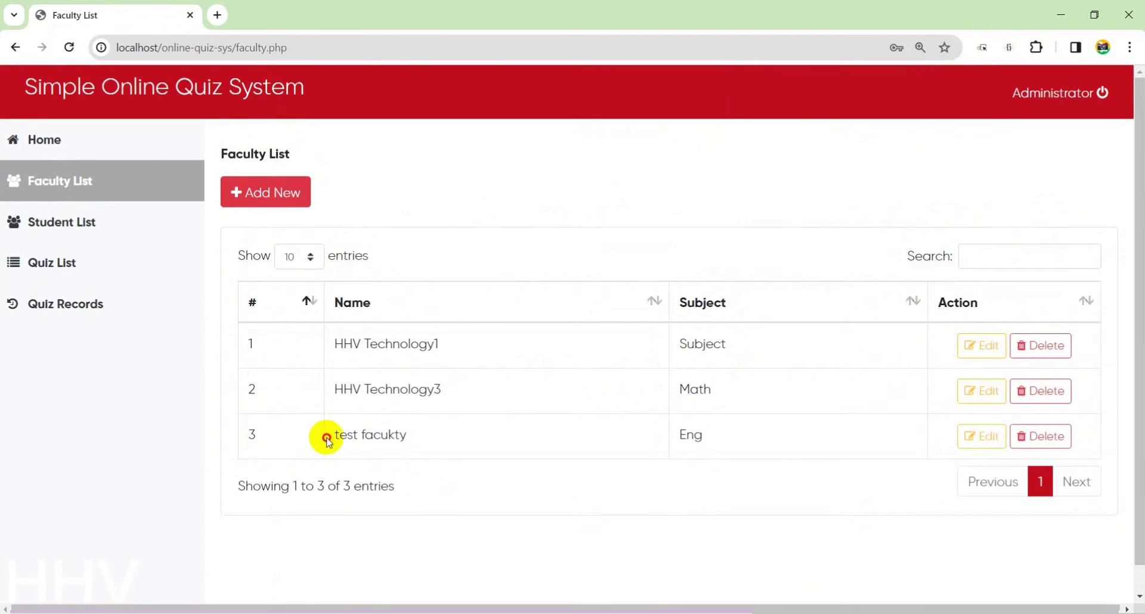
left_click_drag(330, 435, 480, 432)
left_click(119, 223)
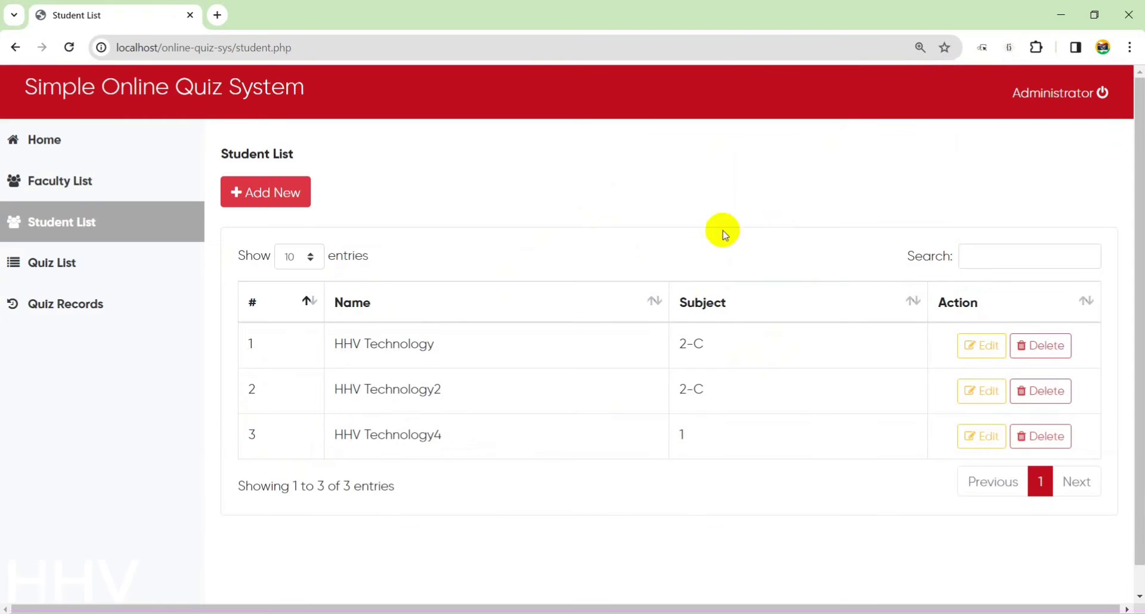
Fill the new student form: name test student, Level-Section 1, username teststudent and a password.
left_click(289, 194)
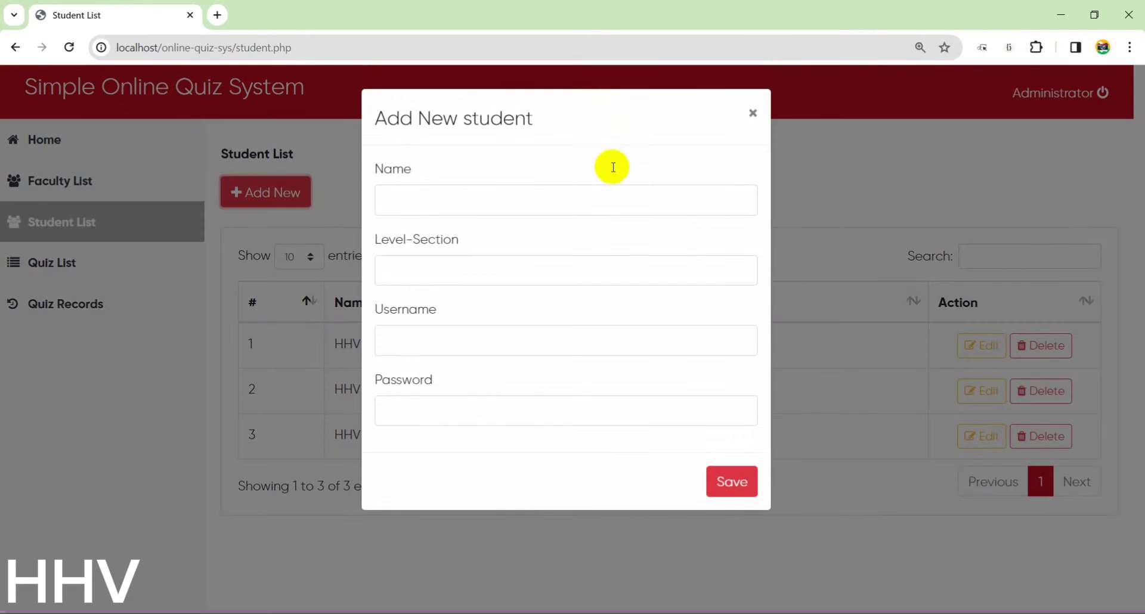
left_click(483, 208)
type("te")
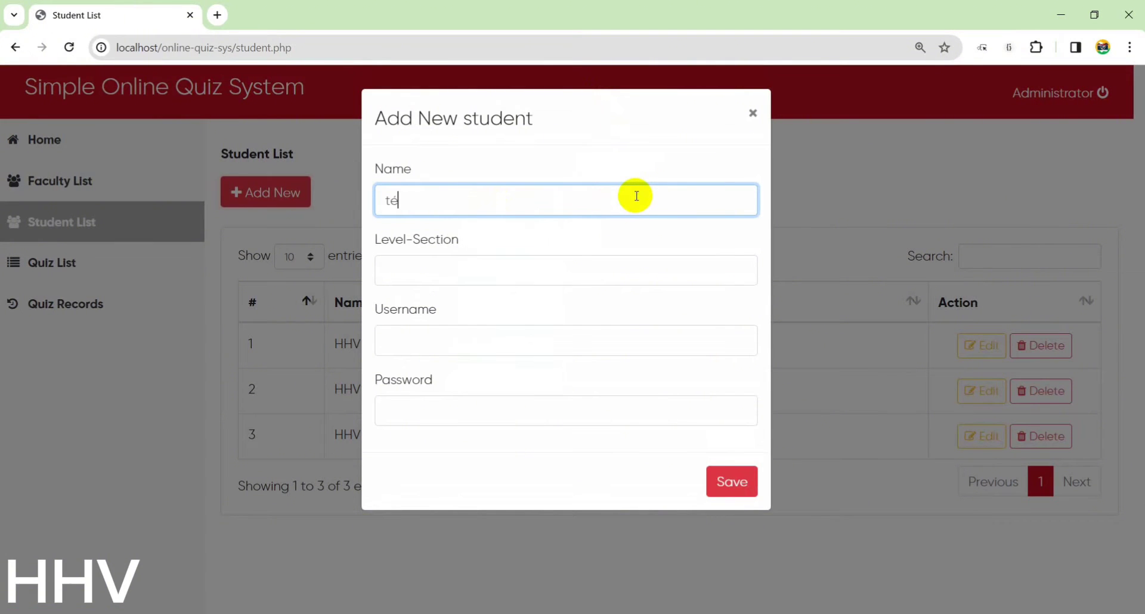
key("BackSpace")
key("BackSpace")
type("st")
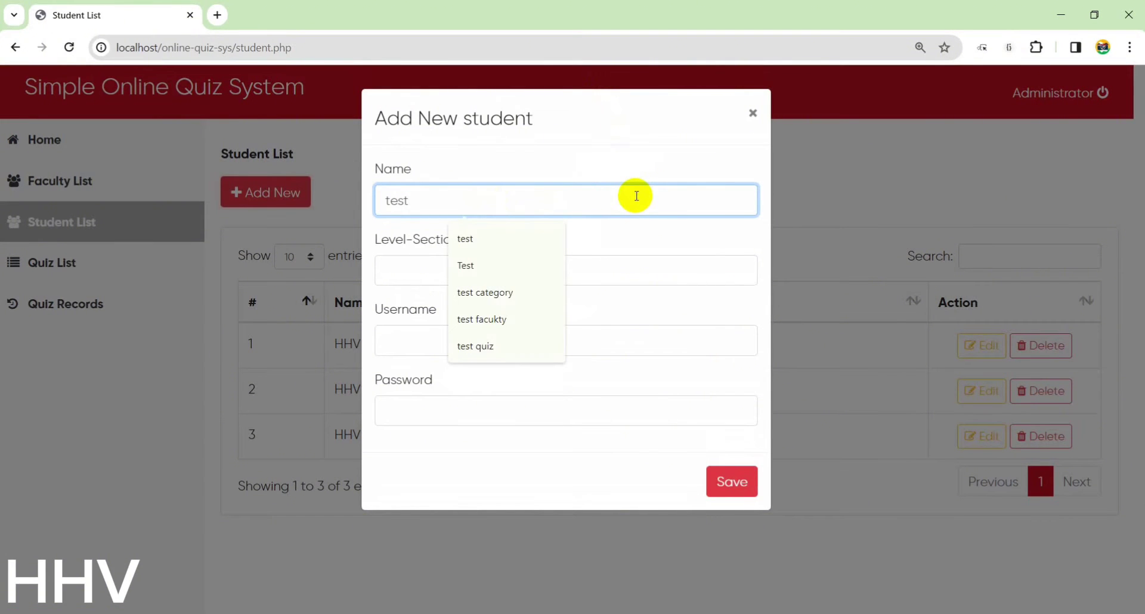
type(" student")
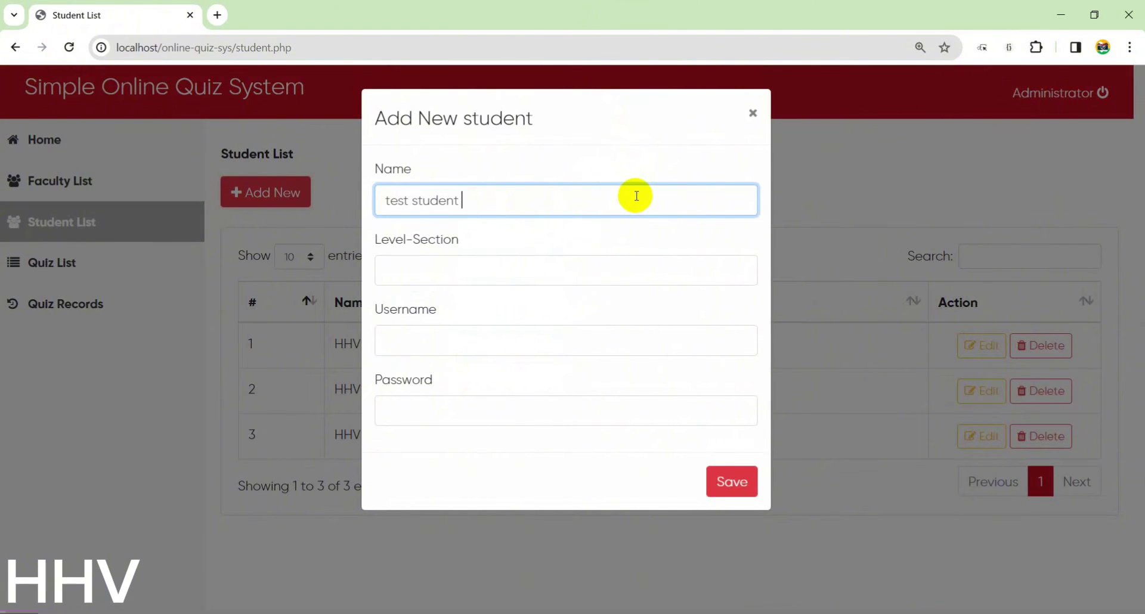
left_click_drag(636, 196, 145, 188)
key("ctrl+c")
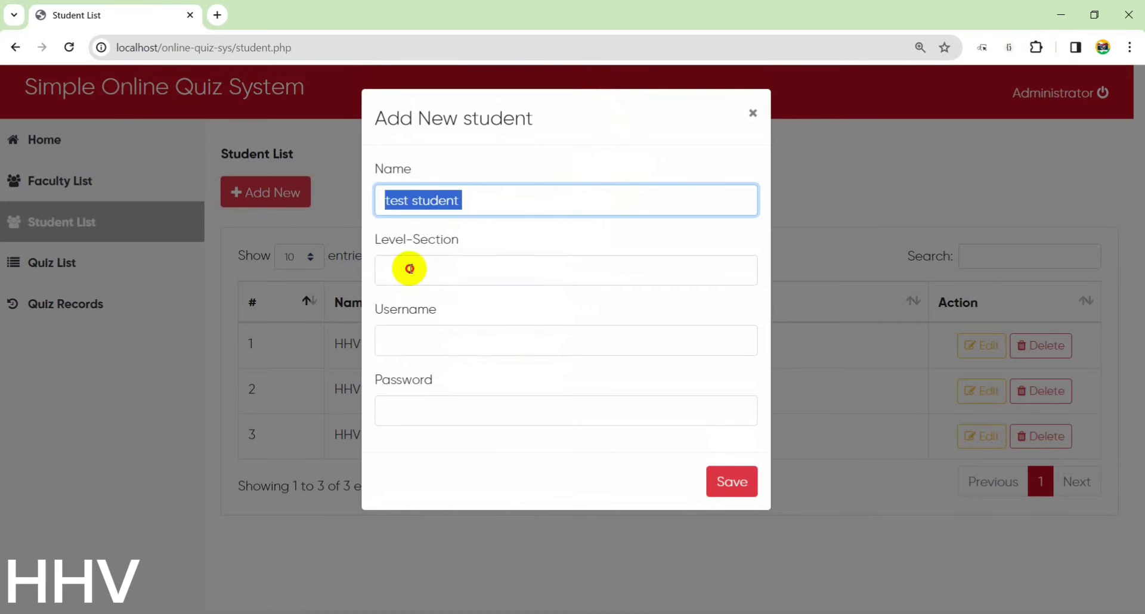
left_click(409, 268)
type("1")
left_click(475, 335)
key("ctrl+v")
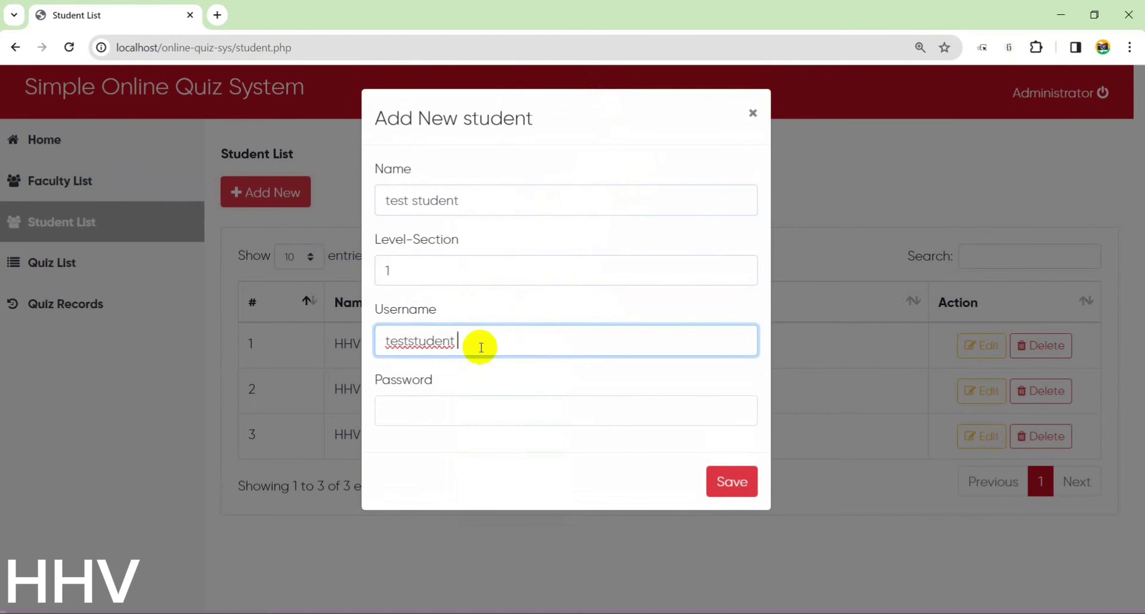
left_click(438, 402)
type("12345")
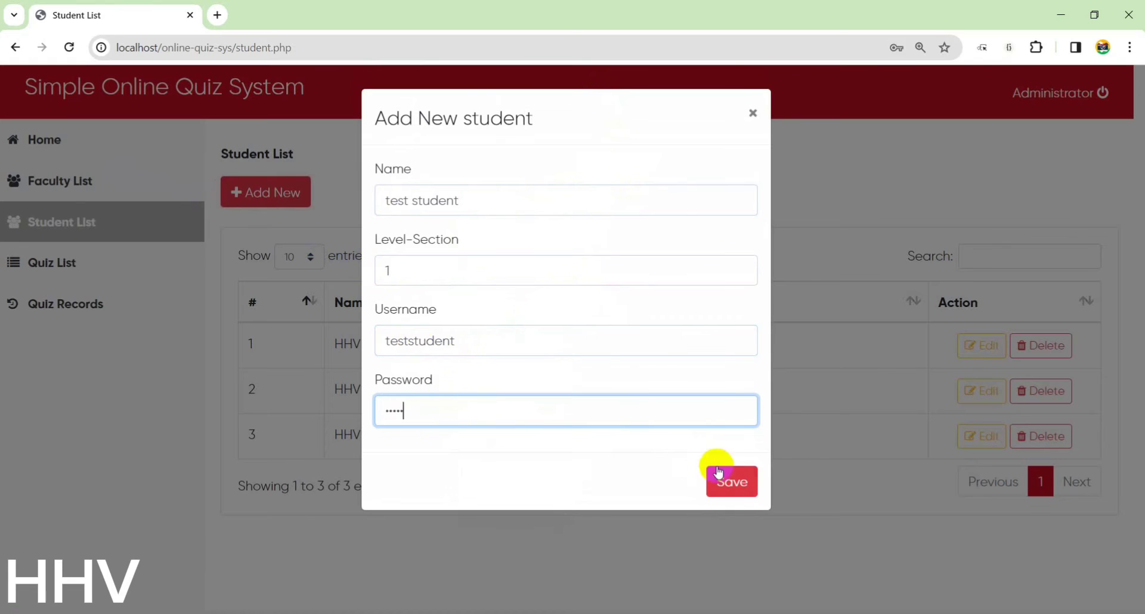
type("6")
Save the new student, confirm, and move on to the Quiz List.
left_click(719, 473)
left_click(692, 148)
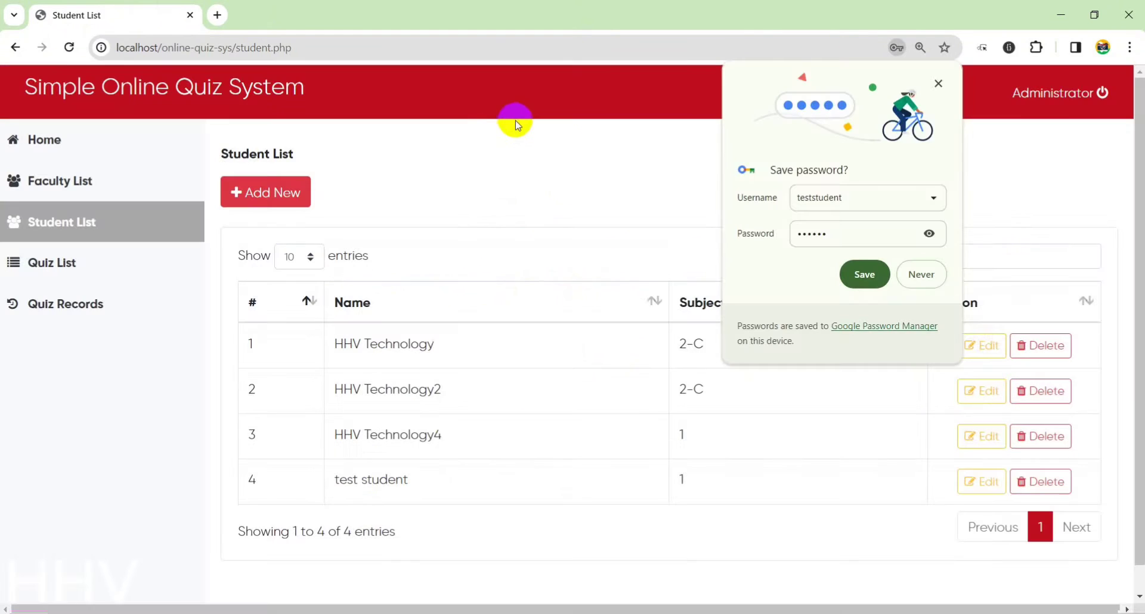
left_click_drag(296, 477, 471, 477)
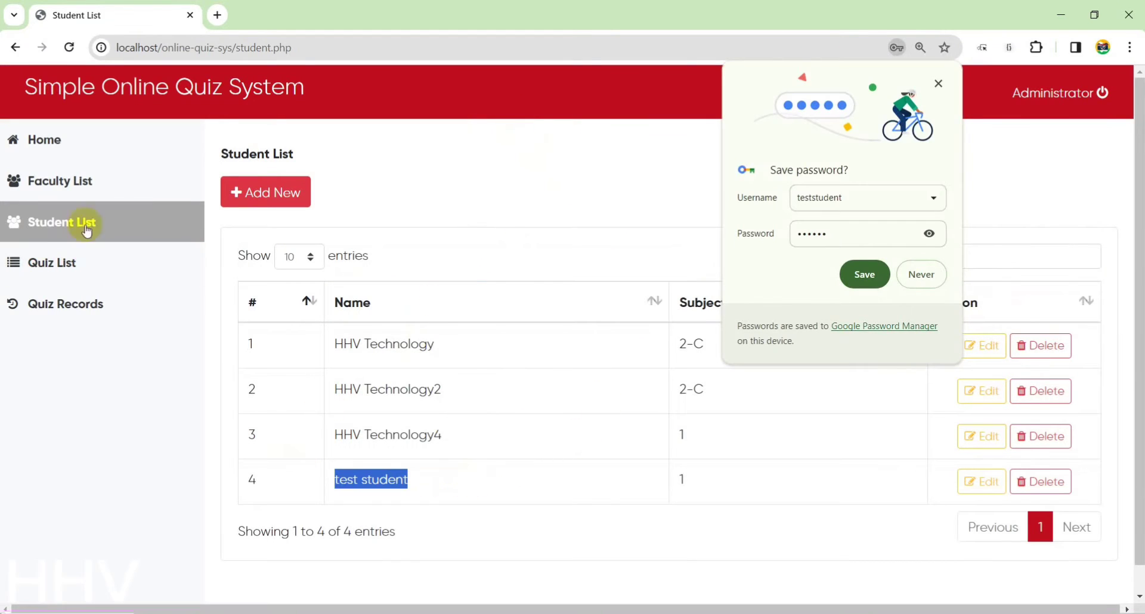
left_click(81, 261)
Create quiz testquizhhv worth 10 points per question, assigned to faculty test facukty.
left_click(941, 82)
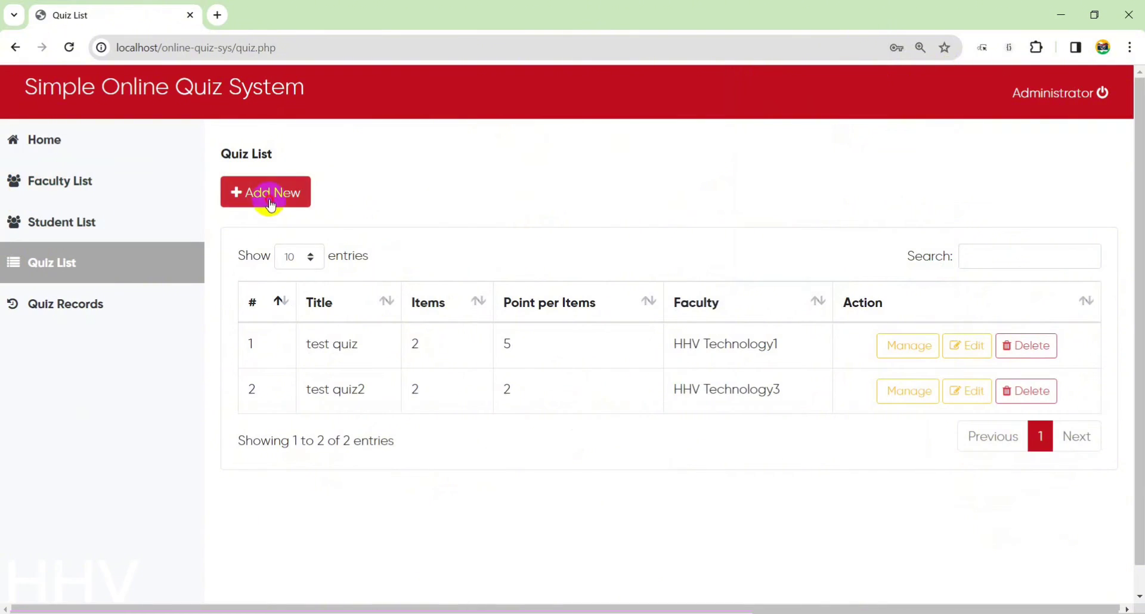
left_click(268, 193)
left_click(446, 203)
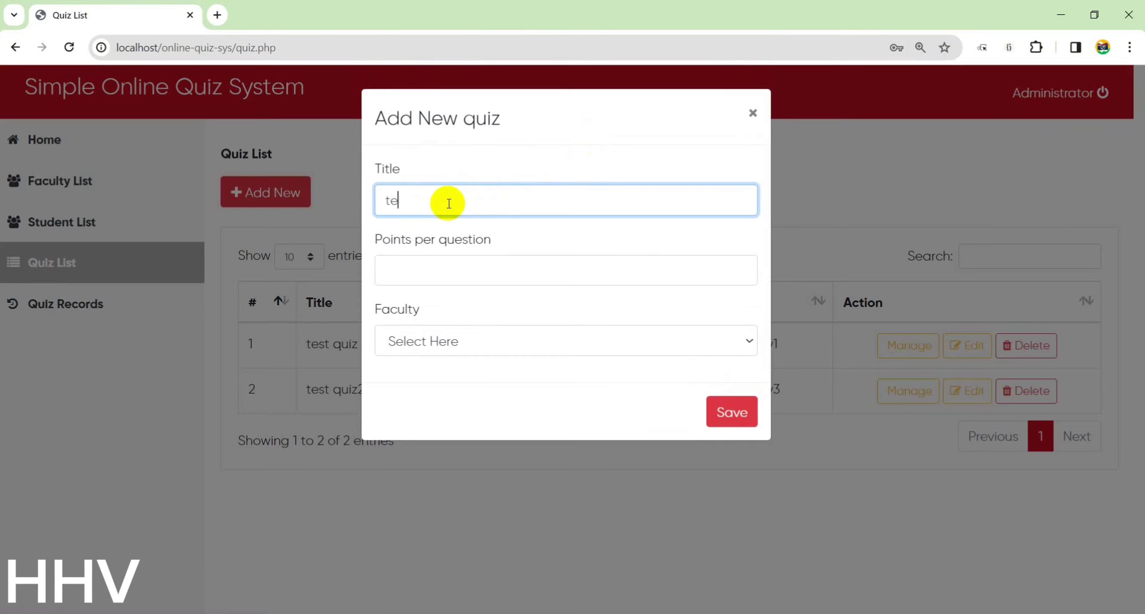
type("testquiz")
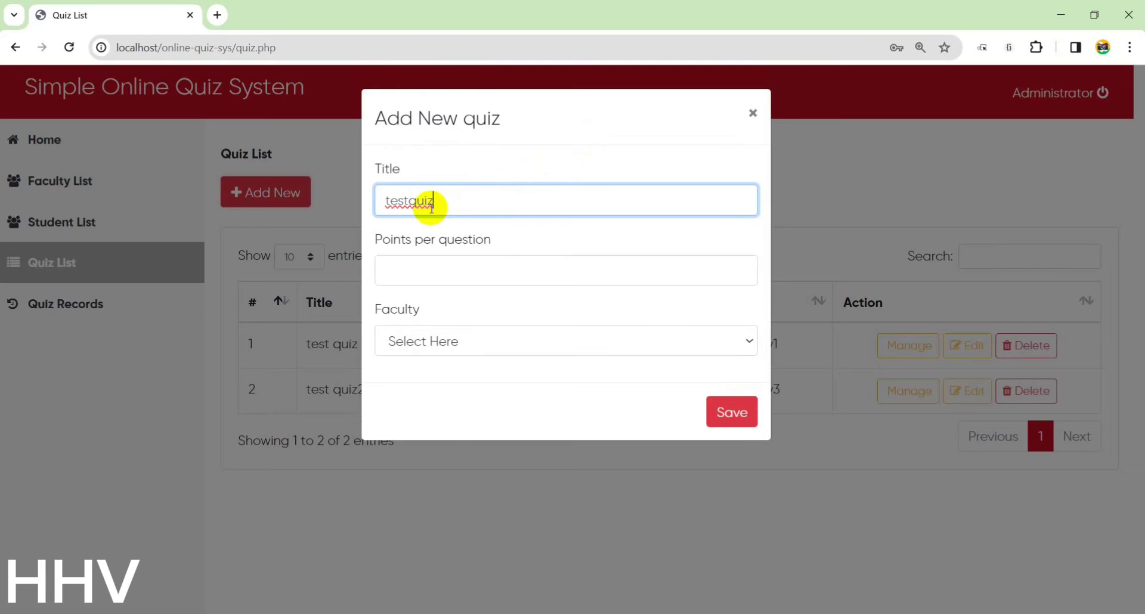
type("hhv")
left_click(432, 262)
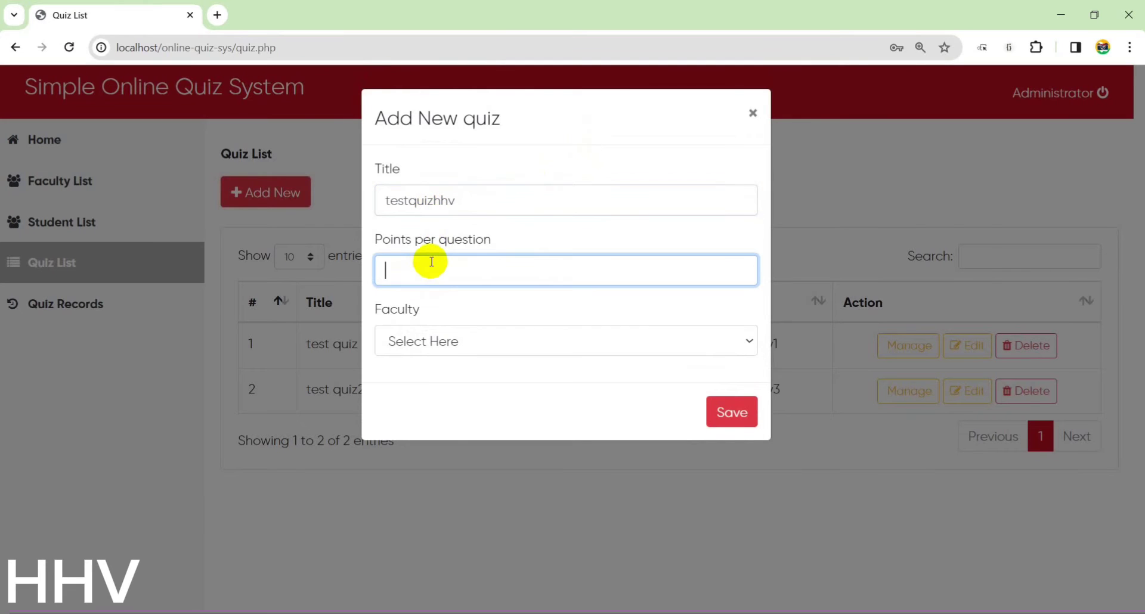
left_click(450, 334)
left_click(429, 416)
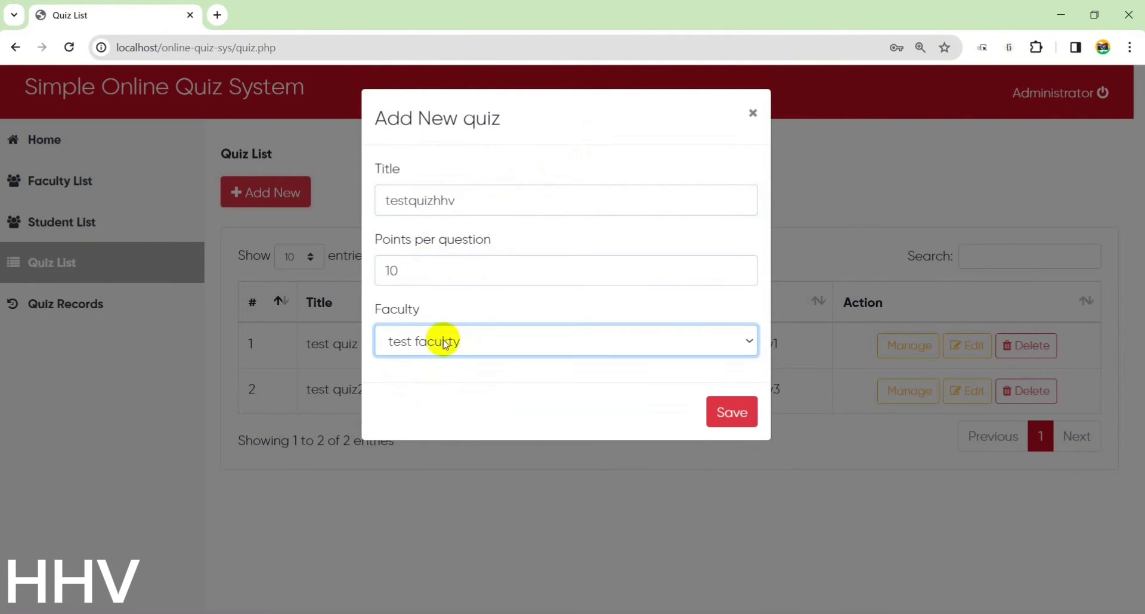
left_click(717, 410)
left_click(699, 143)
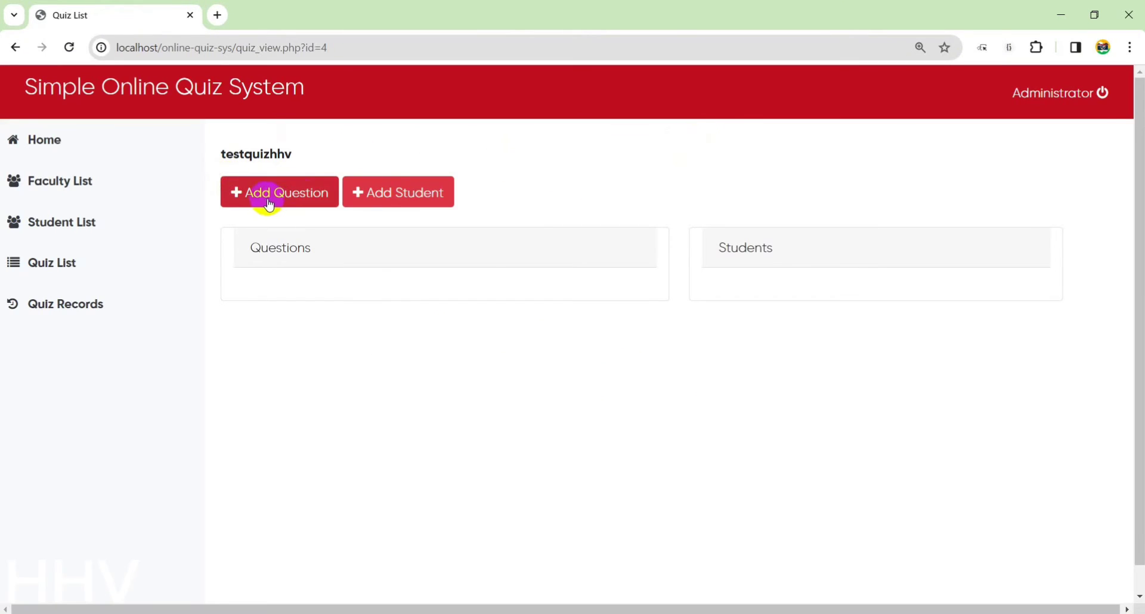
Enrol Test Student 1 in testquizhhv and save the enrolment.
left_click(391, 190)
left_click(484, 209)
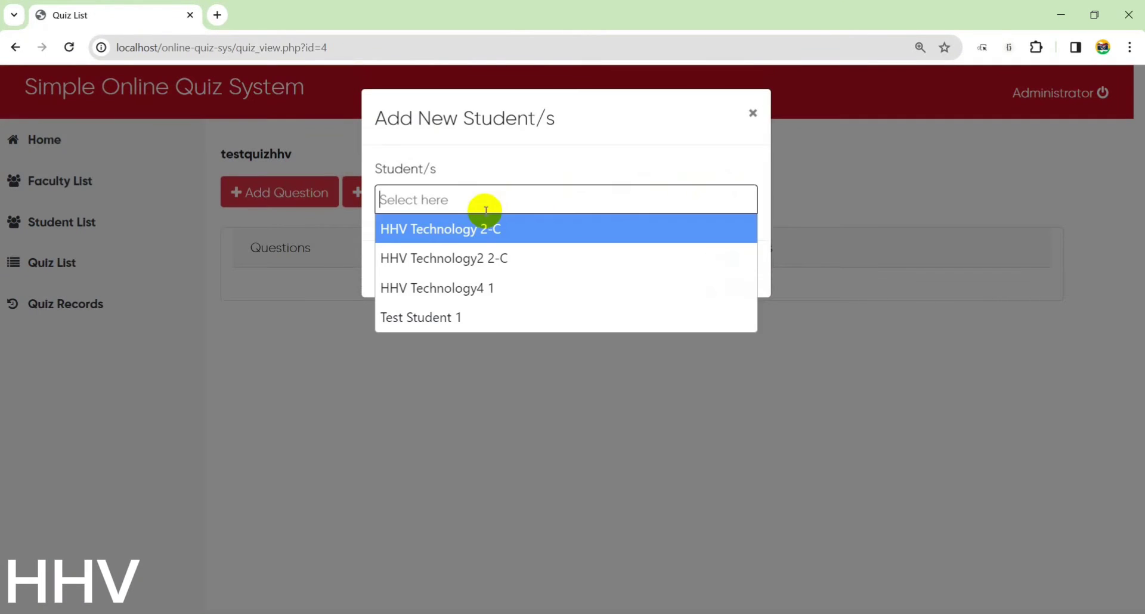
left_click(447, 317)
left_click(731, 270)
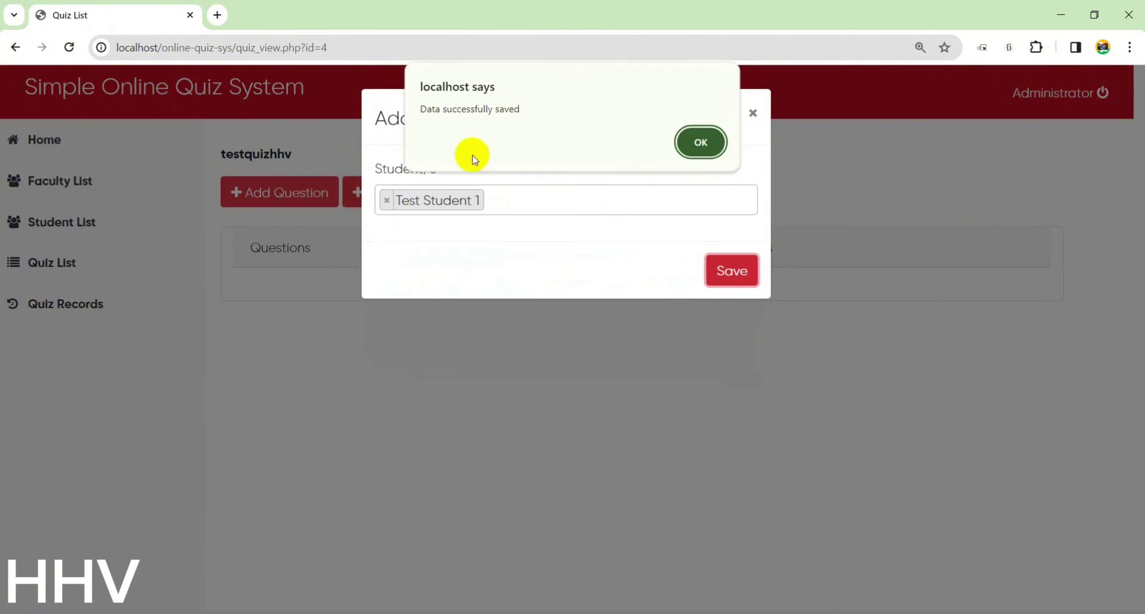
left_click(713, 147)
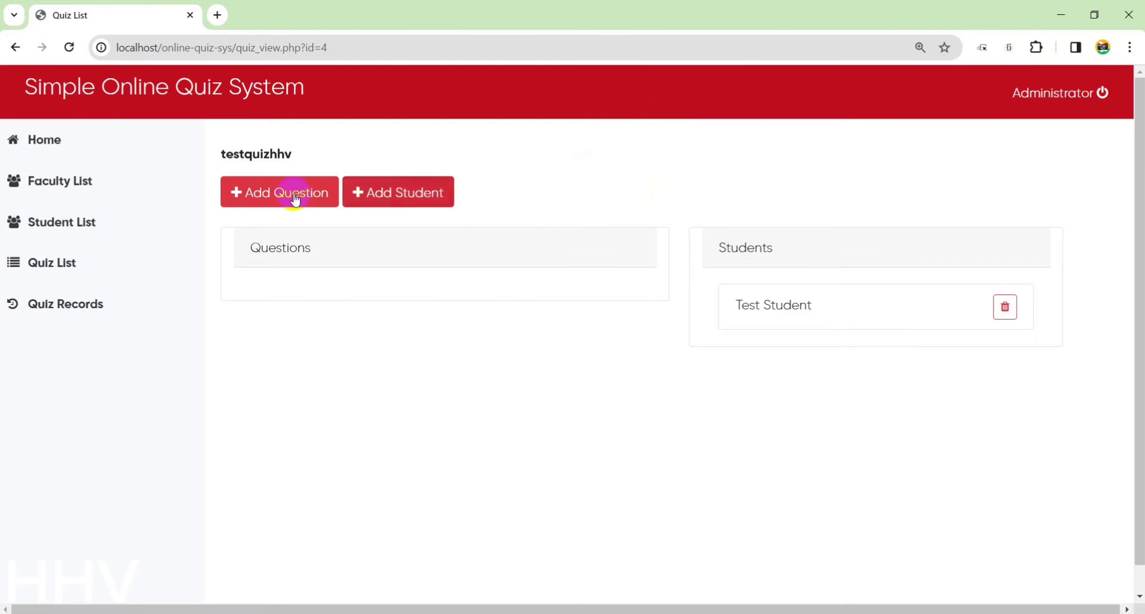
left_click(296, 193)
Enter question text Question1 with answer options aa, ss, dd and ff.
left_click(450, 209)
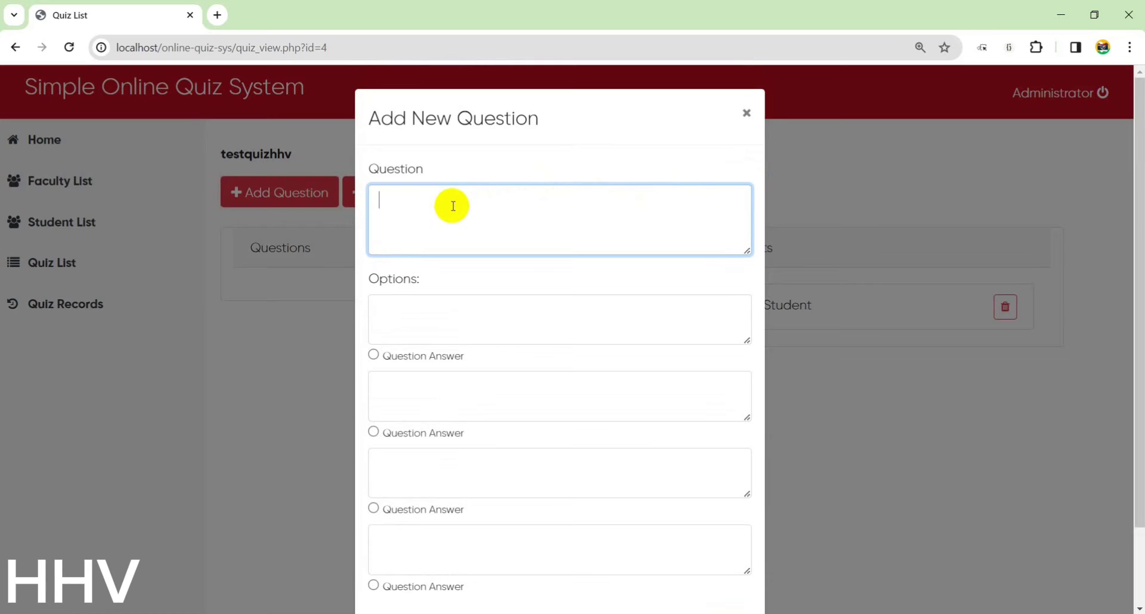
left_click_drag(371, 169, 444, 213)
type("1")
left_click(428, 297)
scroll(442, 298, "down", 2)
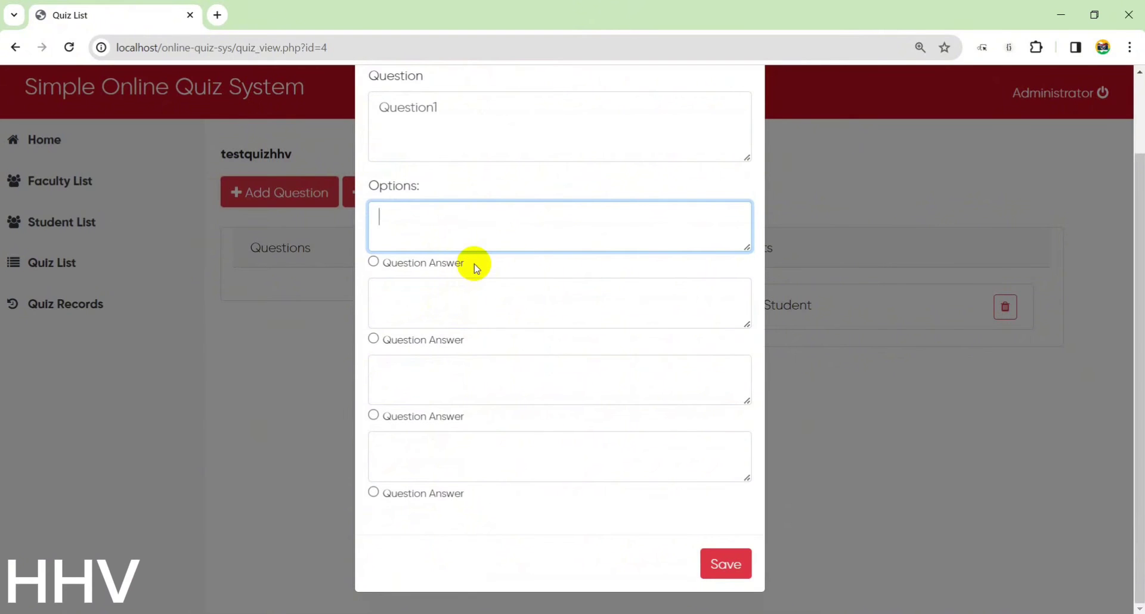
type("o")
left_click(467, 303)
type("ss")
left_click(436, 376)
type("dd")
left_click(449, 444)
type("ff")
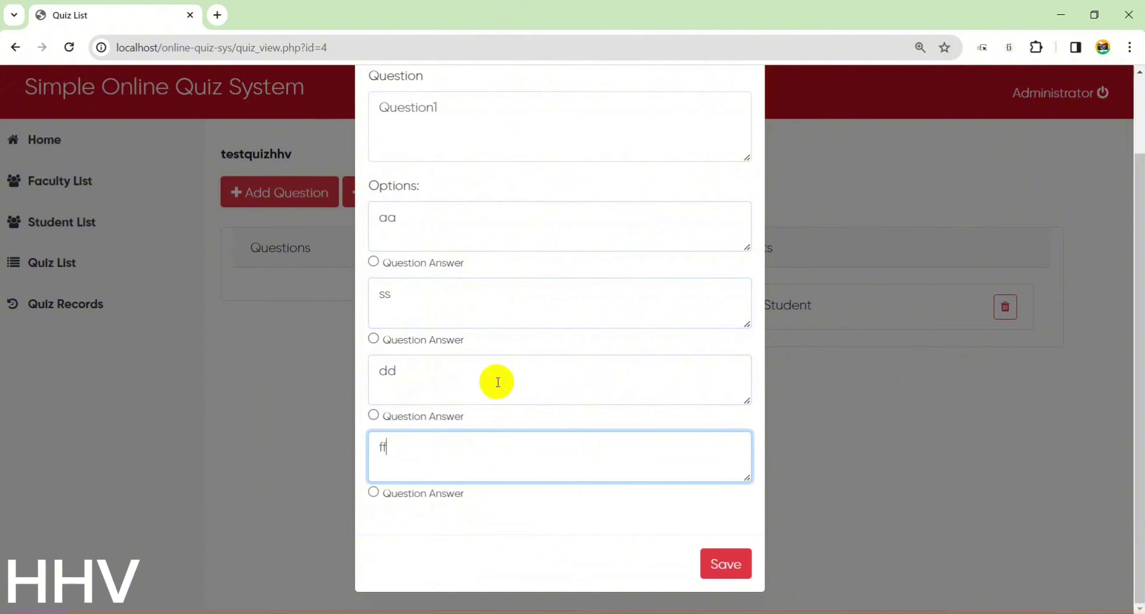
Mark dd as the correct answer and save the question.
left_click(373, 416)
left_click(740, 560)
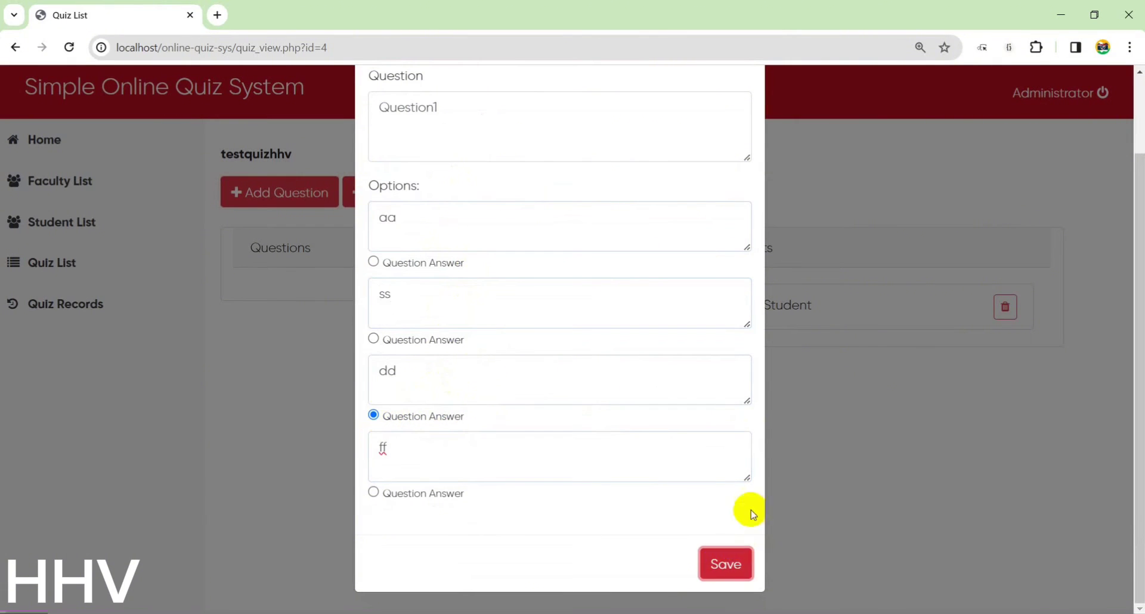
scroll(715, 447, "up", 2)
scroll(716, 439, "down", 2)
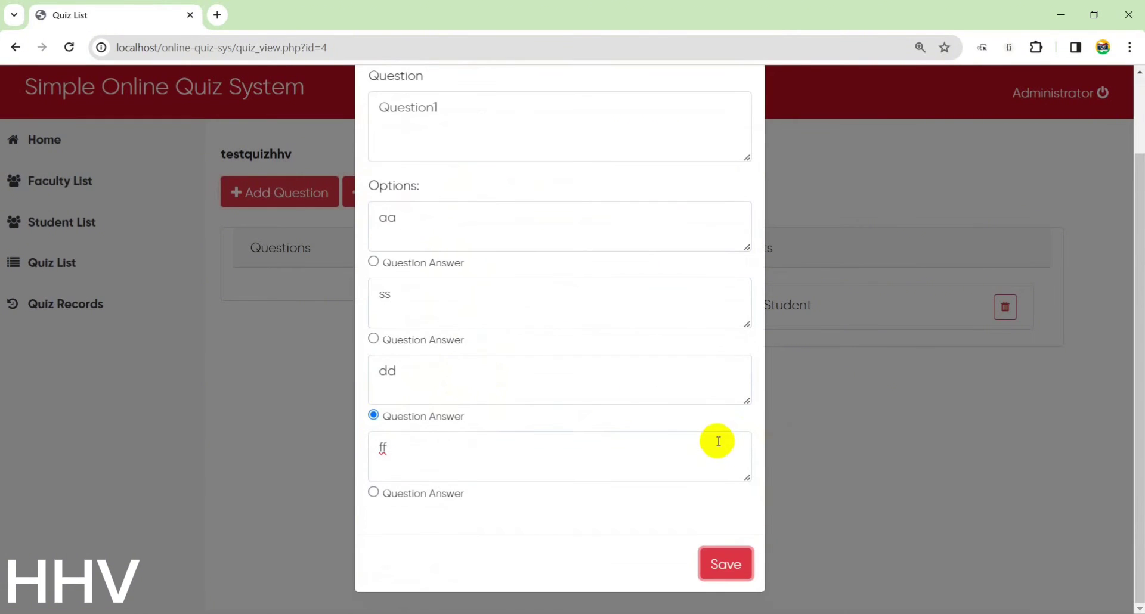
left_click(738, 561)
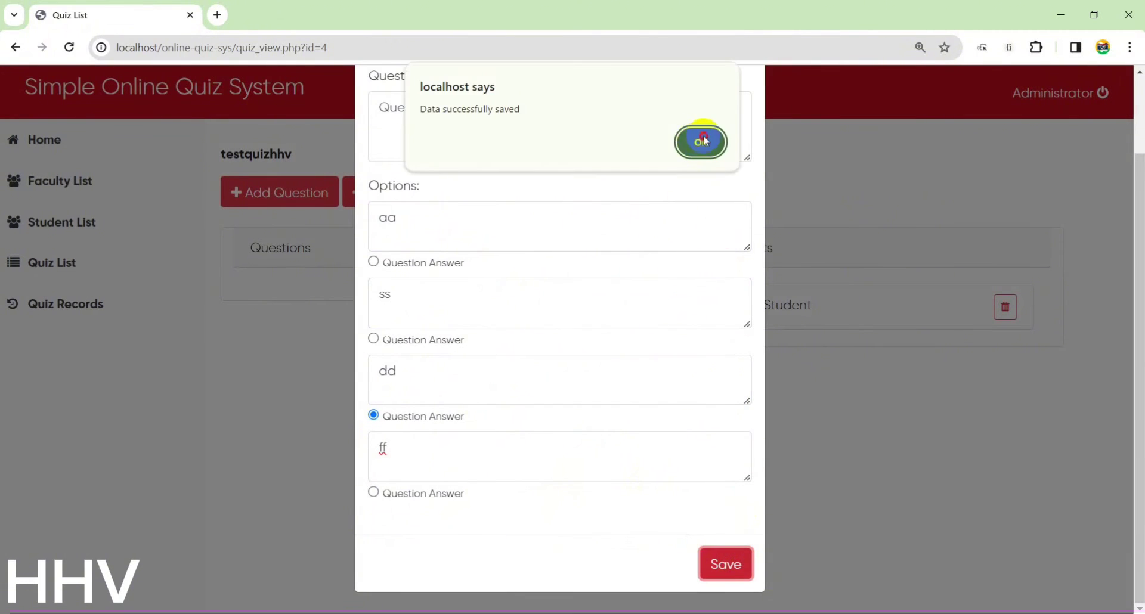
left_click(702, 144)
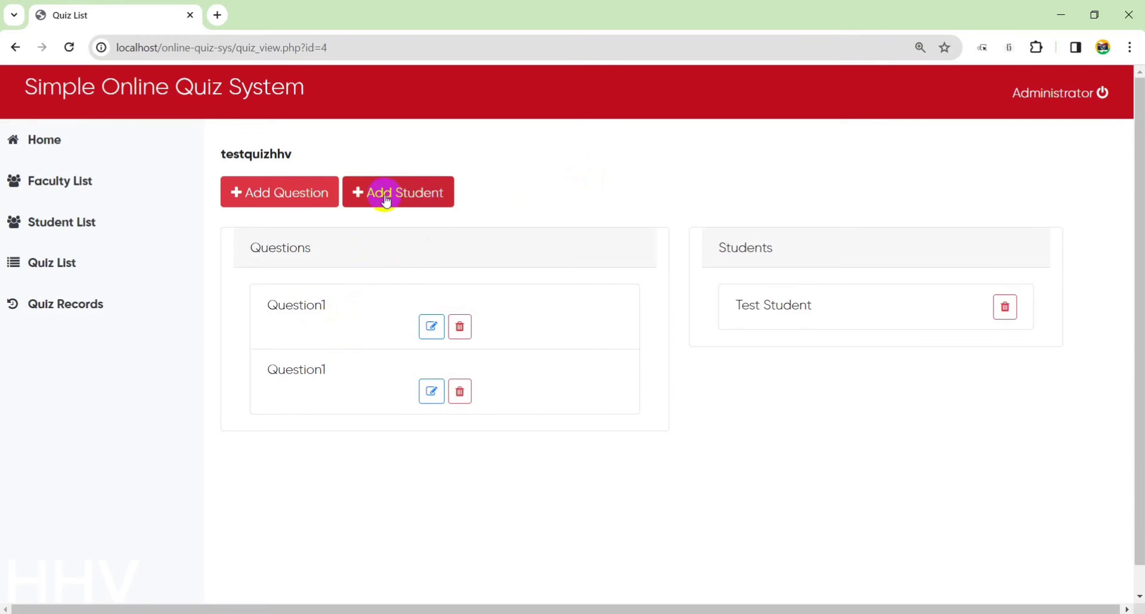
left_click(318, 188)
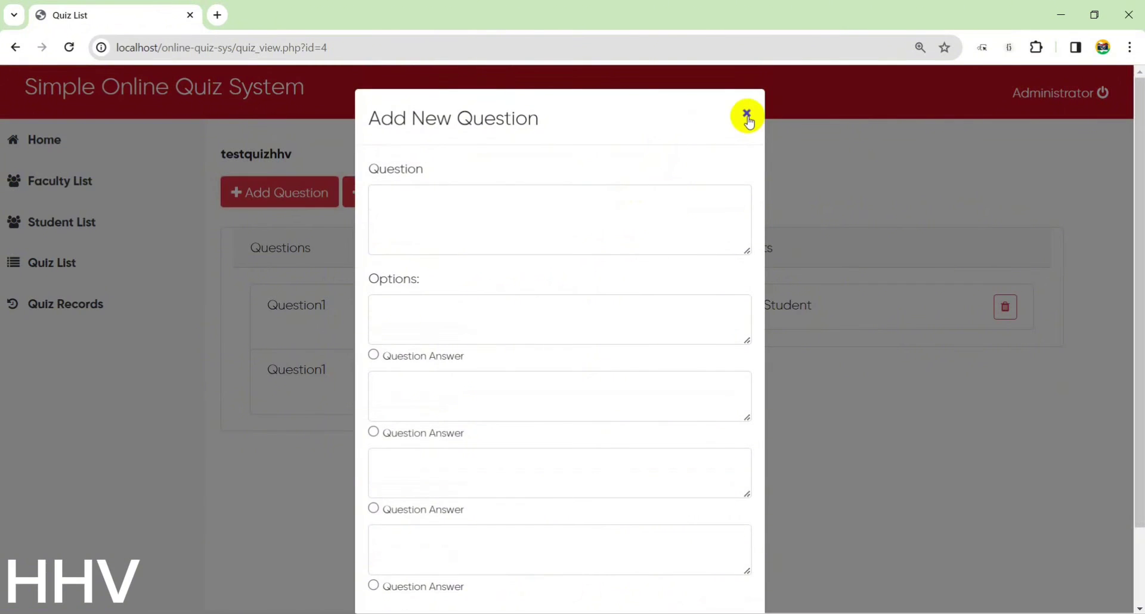
In a fresh question form, enter questions2 with answer options 1, 2, 3 and 4.
left_click(745, 113)
left_click(302, 197)
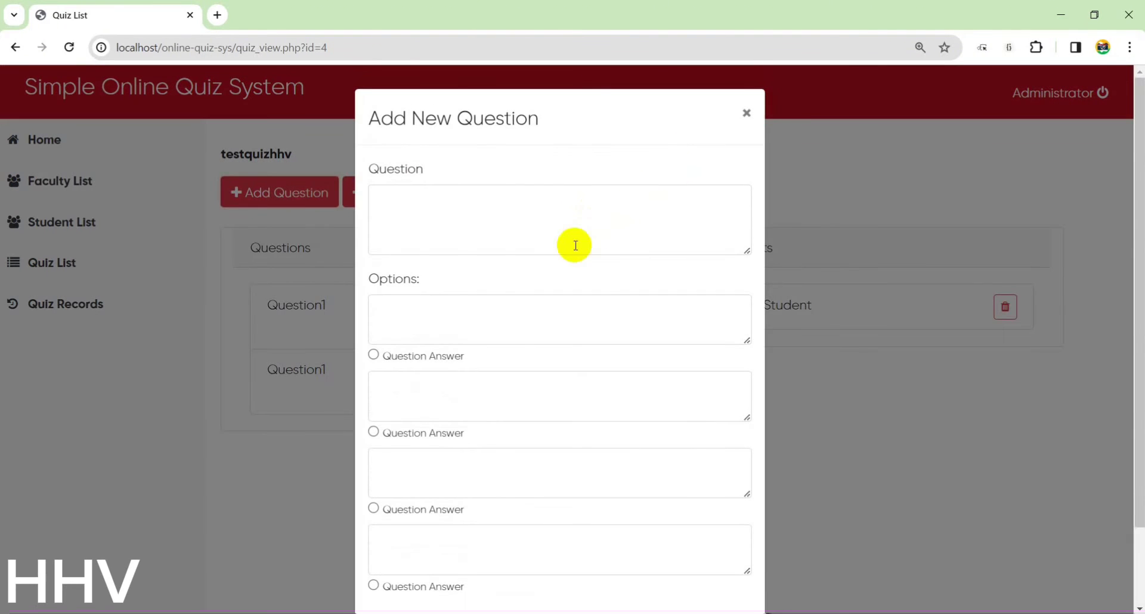
left_click(476, 226)
type("questtions2")
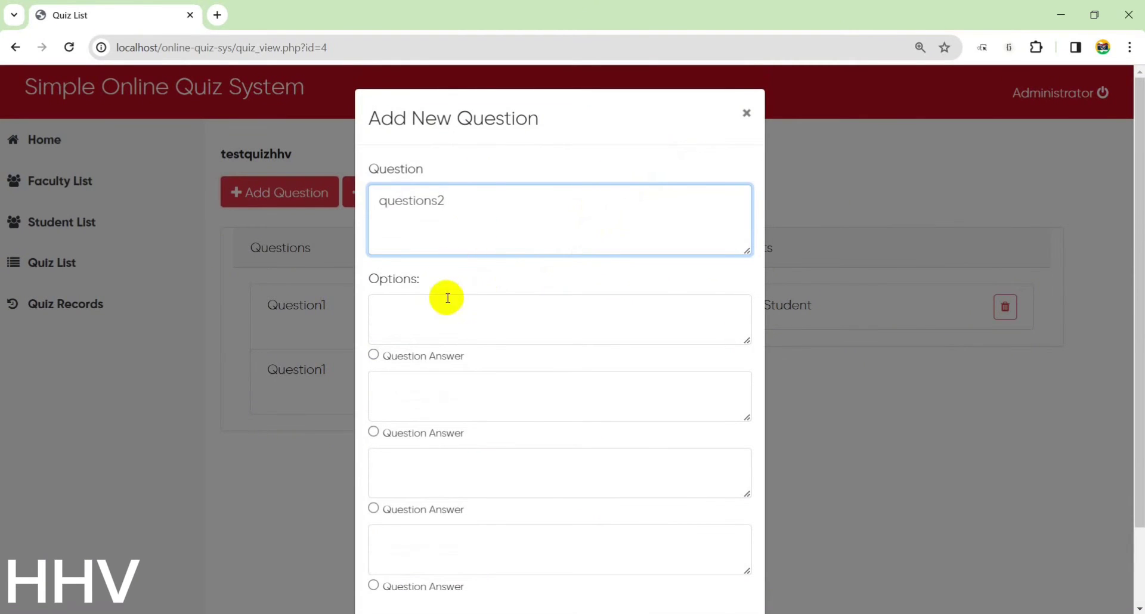
left_click(445, 315)
type("1")
left_click(424, 384)
type("2")
left_click(438, 471)
type("3")
left_click(449, 532)
type("4")
Mark option 1 as the correct answer and save the question.
scroll(476, 443, "down", 2)
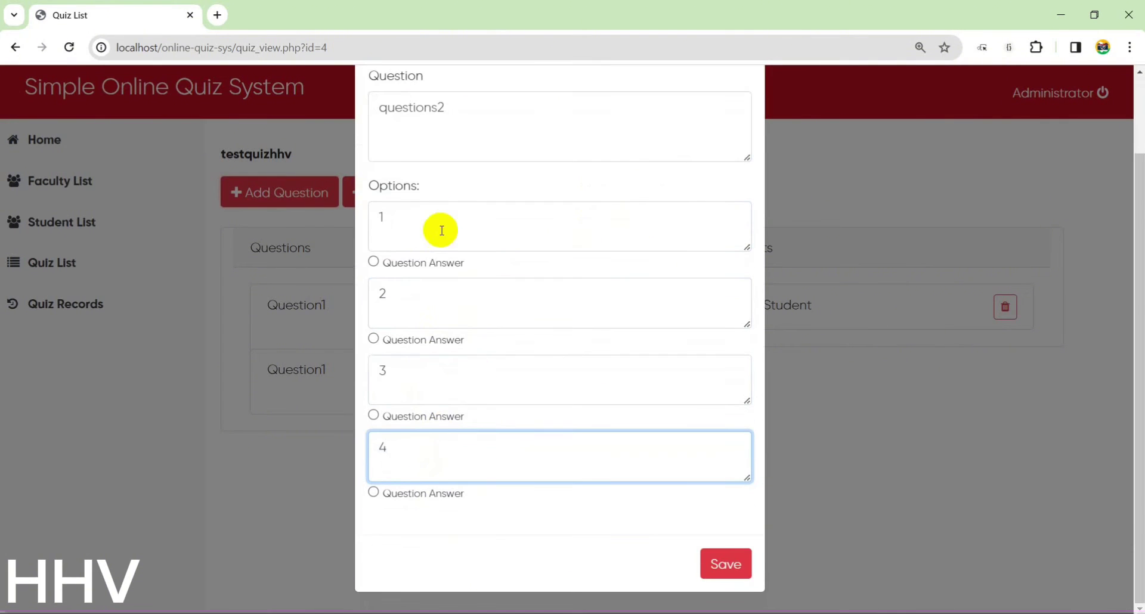
left_click(374, 258)
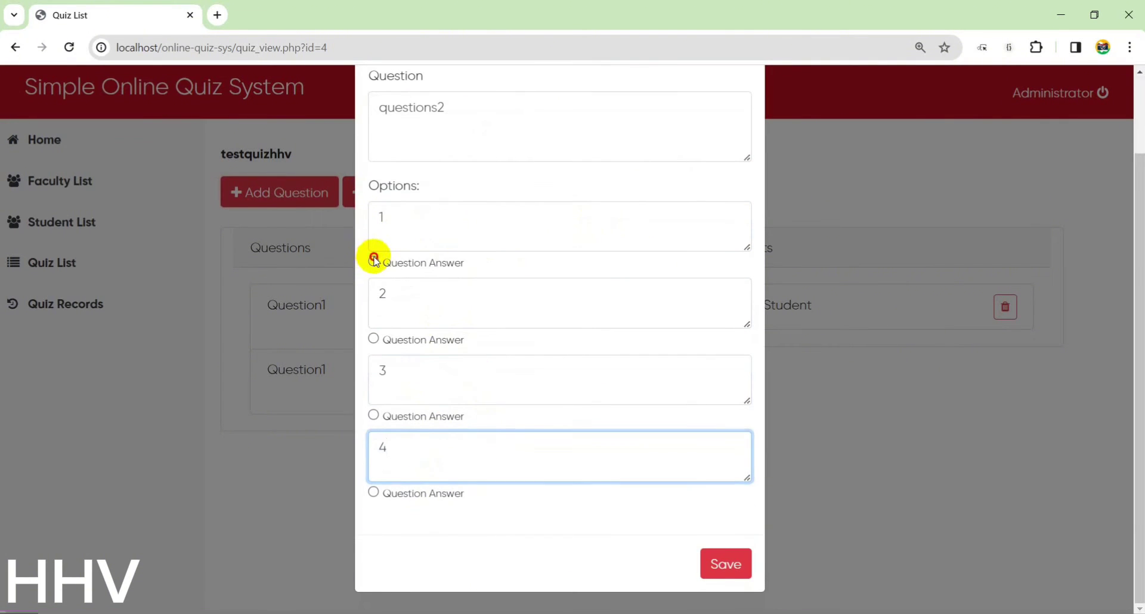
left_click(748, 570)
left_click(695, 146)
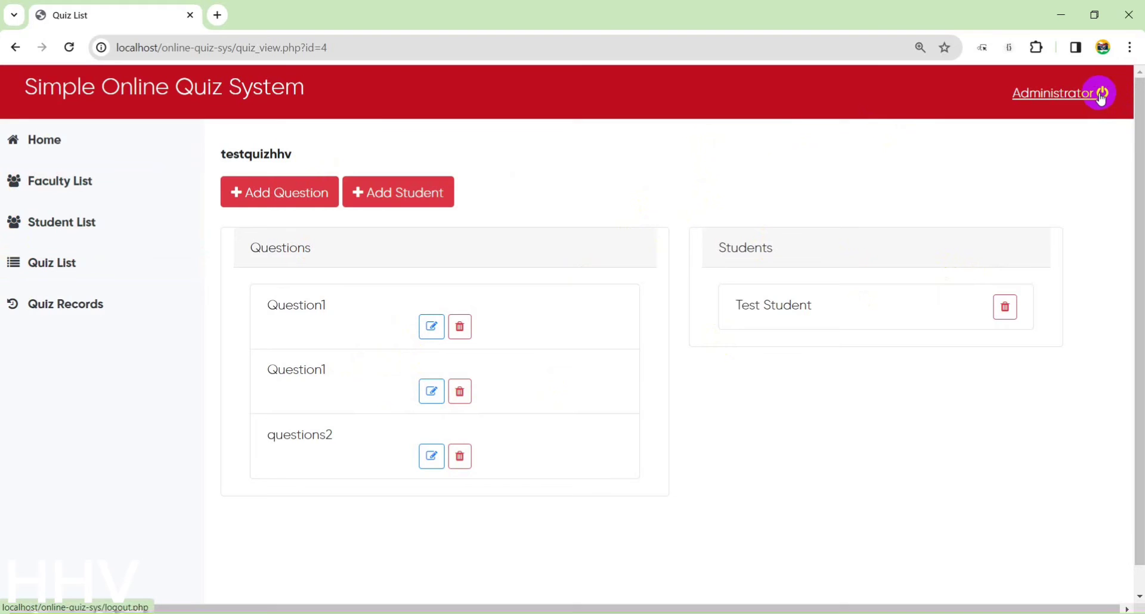
Check test student in the Student List, then log out of the administrator account.
left_click(84, 224)
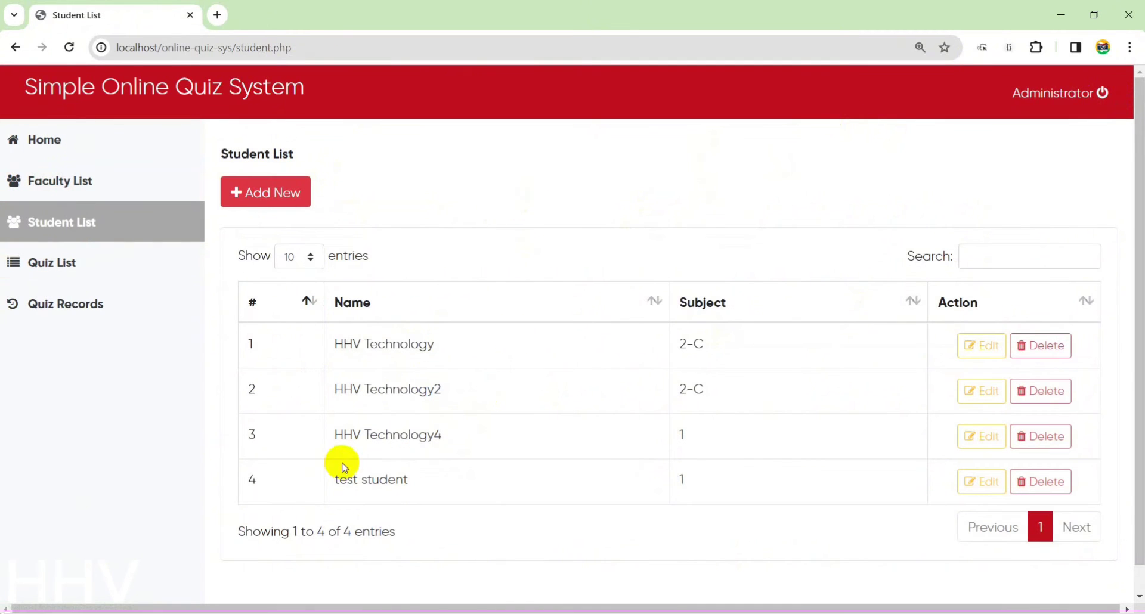
left_click_drag(338, 480, 493, 472)
key("ctrl+c")
left_click(1068, 93)
left_click(534, 263)
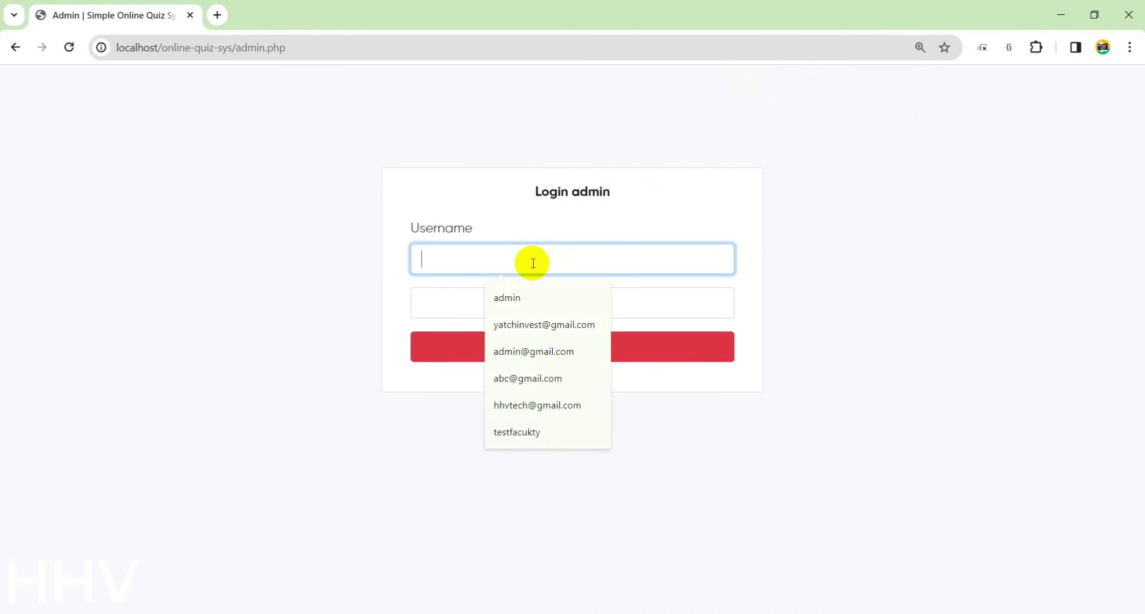
Log in with the test student's credentials and open the student's quiz list.
key("ctrl+v")
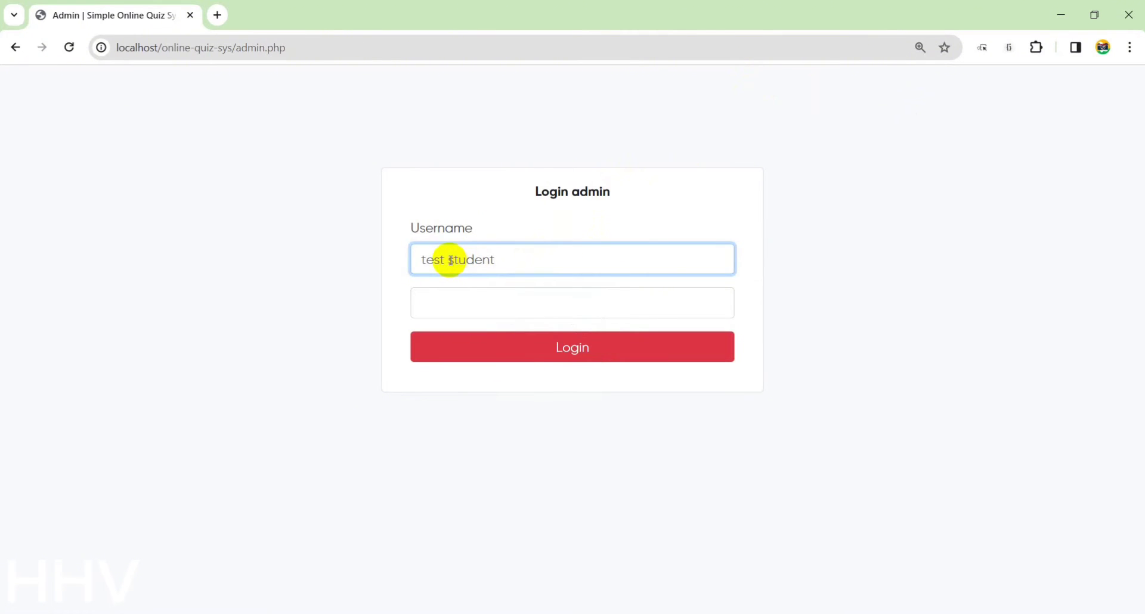
left_click(451, 297)
type("123456")
left_click(586, 348)
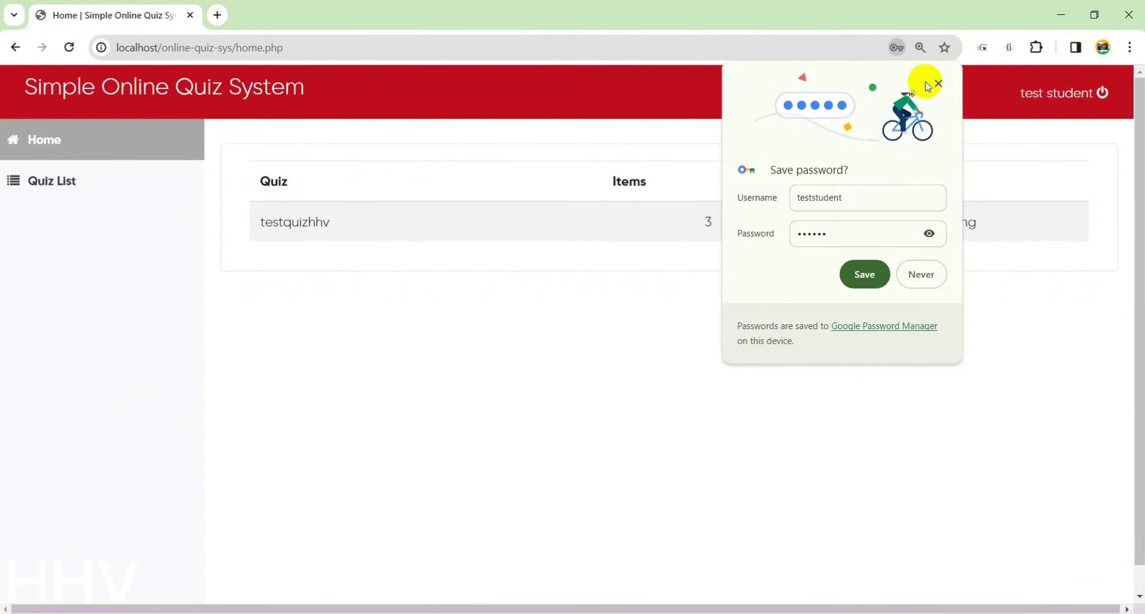
left_click(937, 84)
left_click(48, 181)
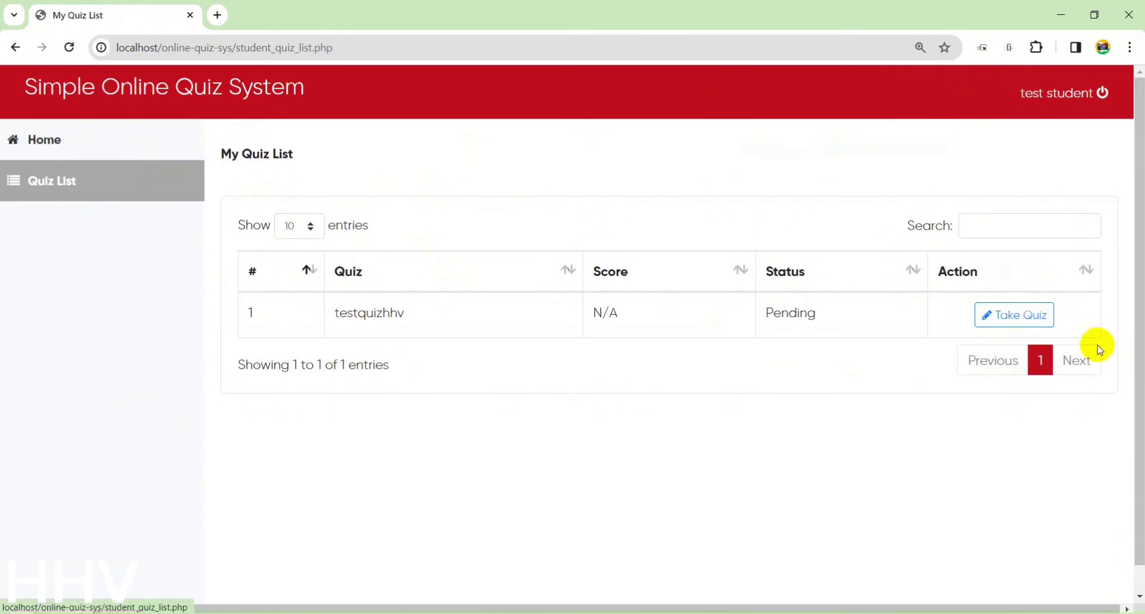
Take testquizhhv answering ss, ss and 1, submit it, and view the 10/30 score.
left_click(1017, 319)
scroll(383, 327, "down", 2)
left_click(281, 197)
scroll(334, 286, "down", 2)
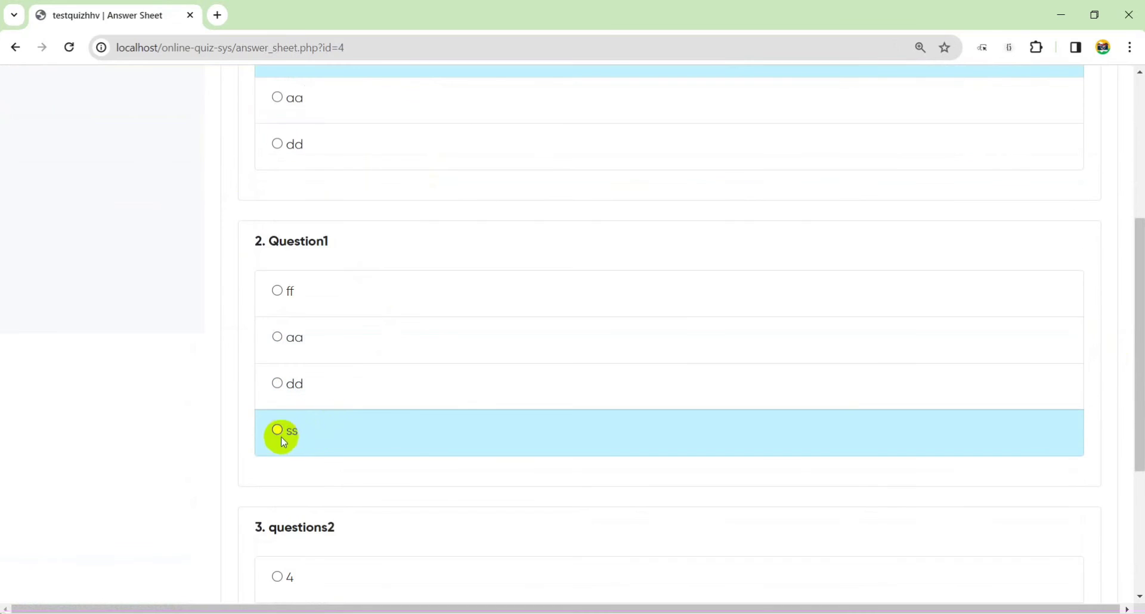
left_click(281, 432)
scroll(324, 417, "down", 3)
left_click(281, 491)
left_click(672, 585)
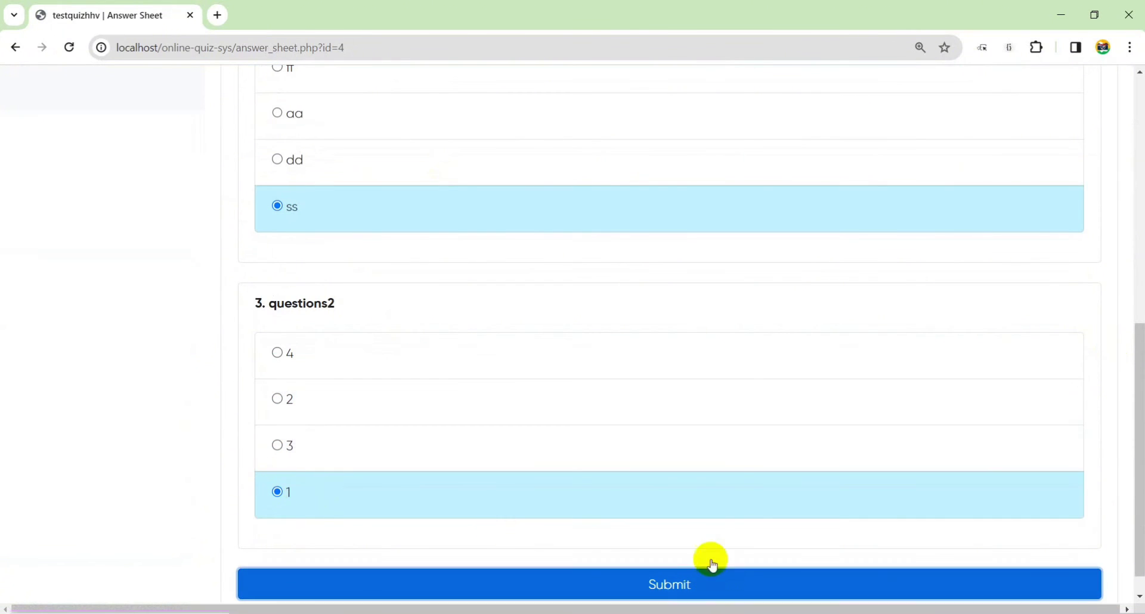
left_click(709, 145)
left_click(15, 47)
left_click(70, 47)
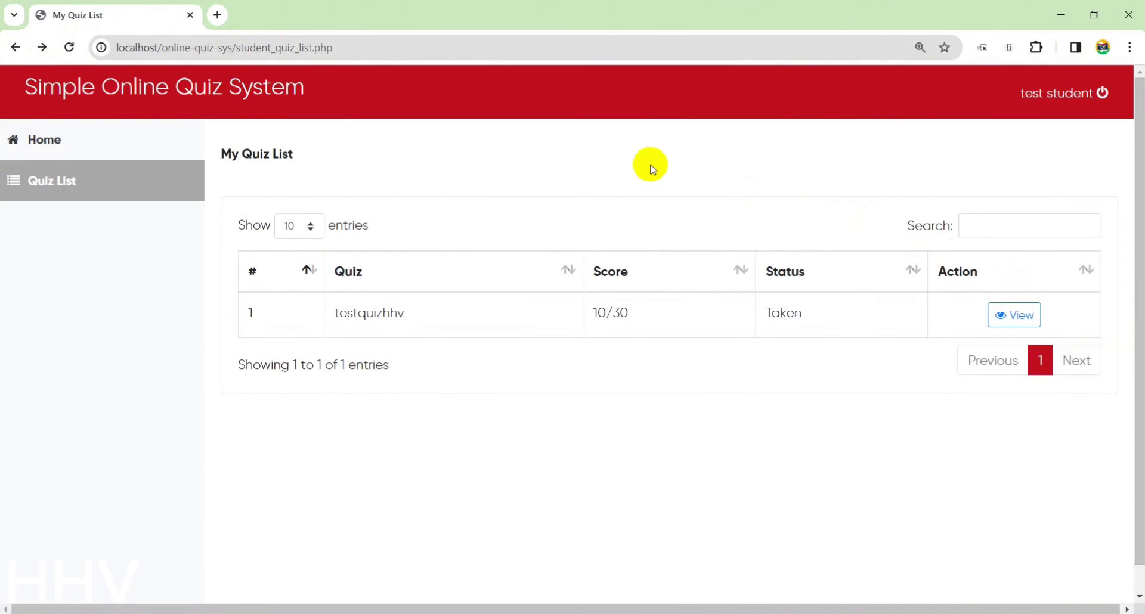
left_click(134, 141)
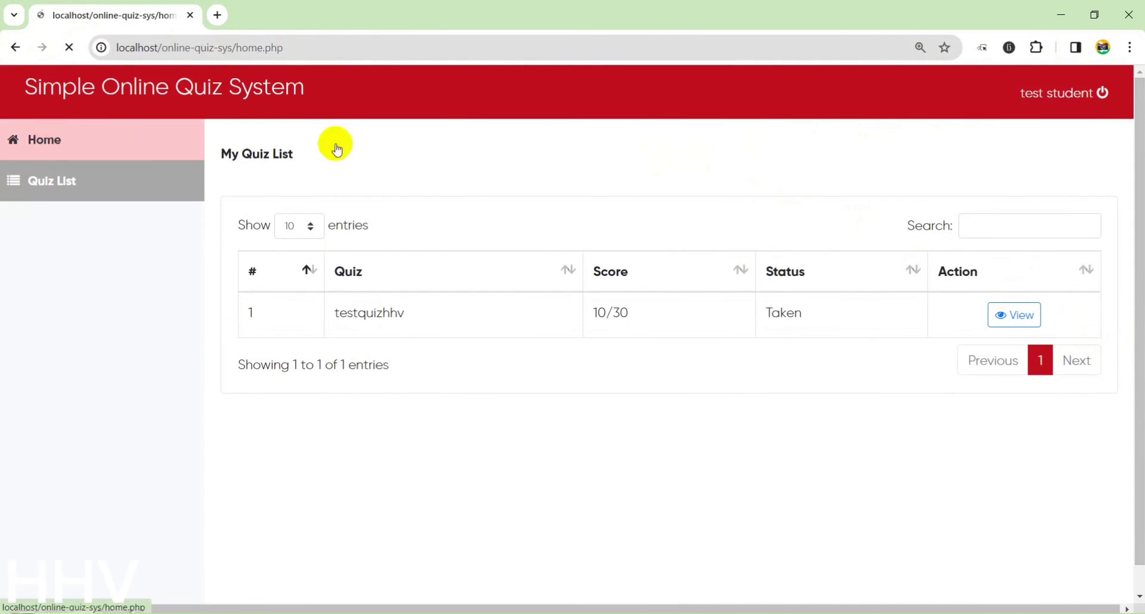
Log out of the student account and sign back in as the administrator.
left_click(1086, 93)
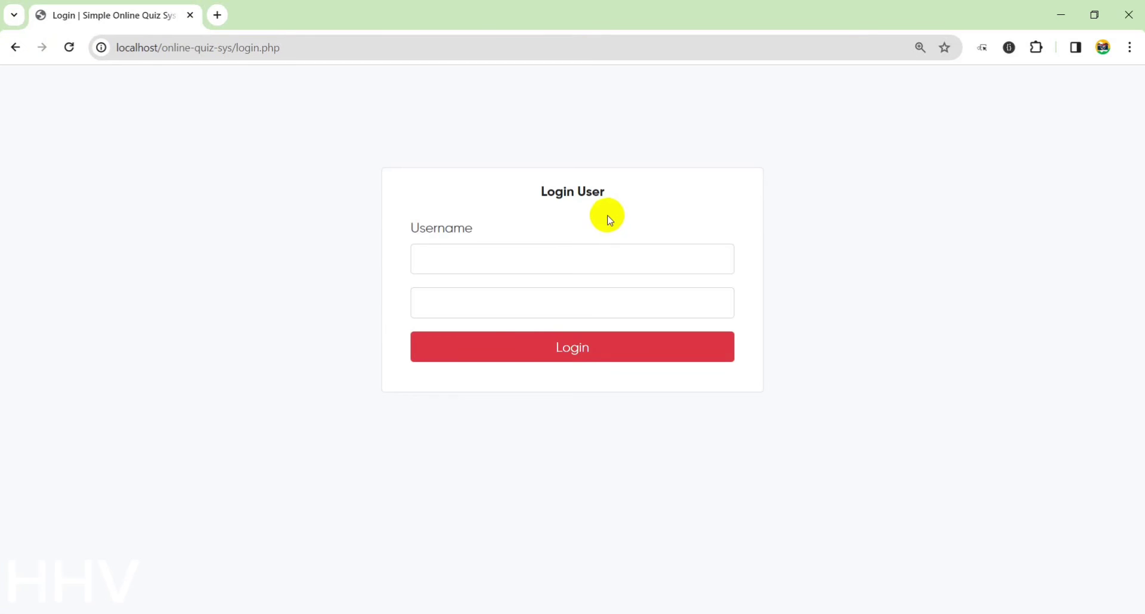
left_click(491, 258)
left_click(507, 293)
left_click(487, 305)
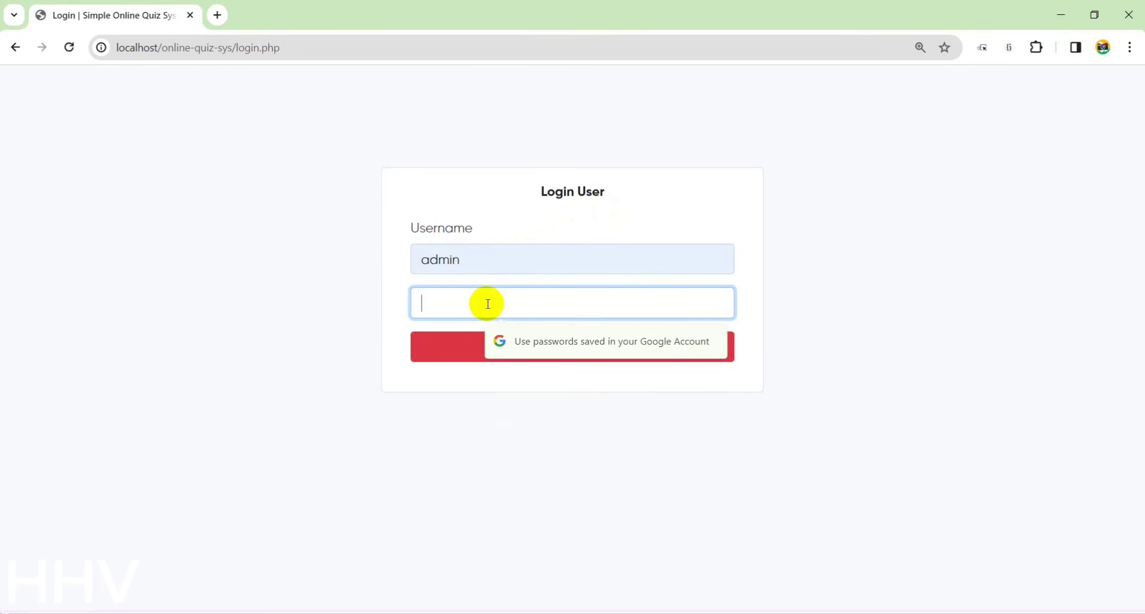
type("admin")
left_click(567, 348)
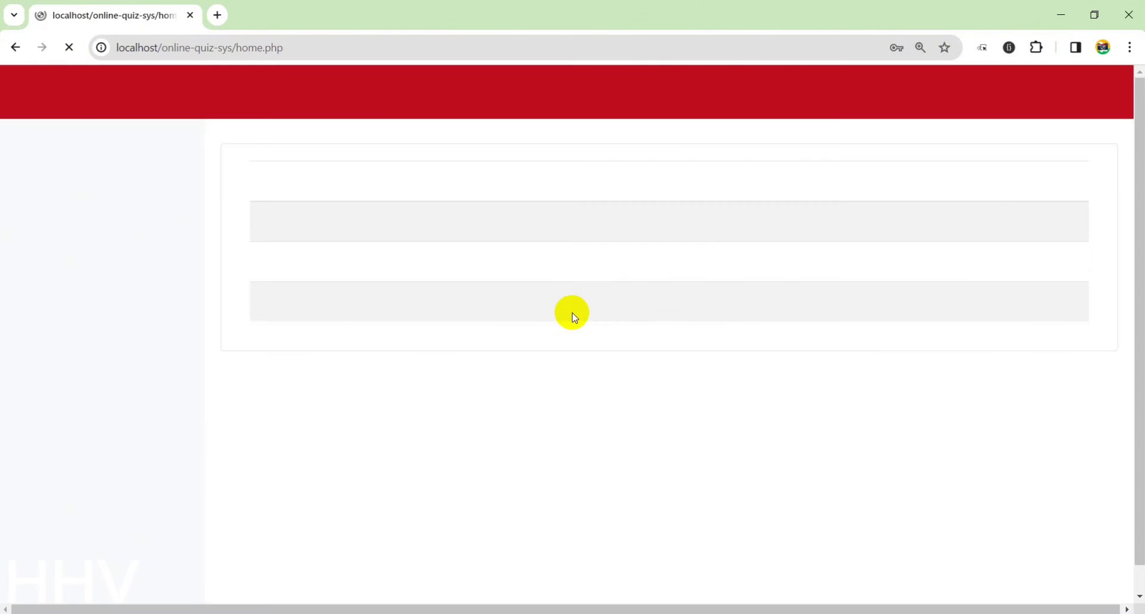
left_click(701, 258)
In Quiz Records, check Test Student's 10/30 score and filter to testquizhhv.
left_click(149, 299)
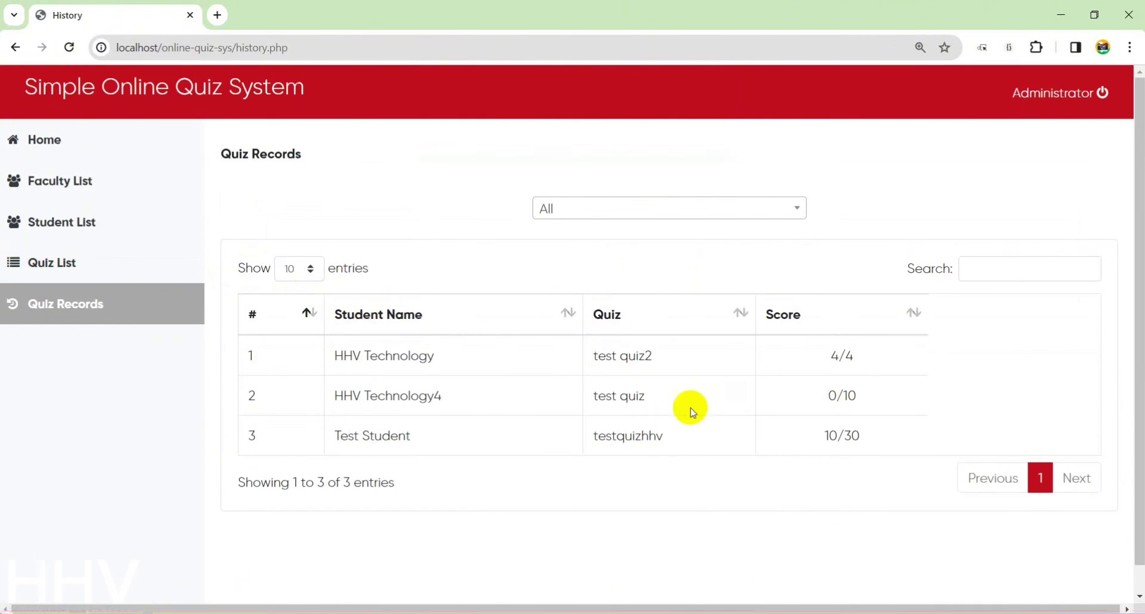
left_click_drag(333, 436, 433, 443)
left_click_drag(880, 438, 818, 428)
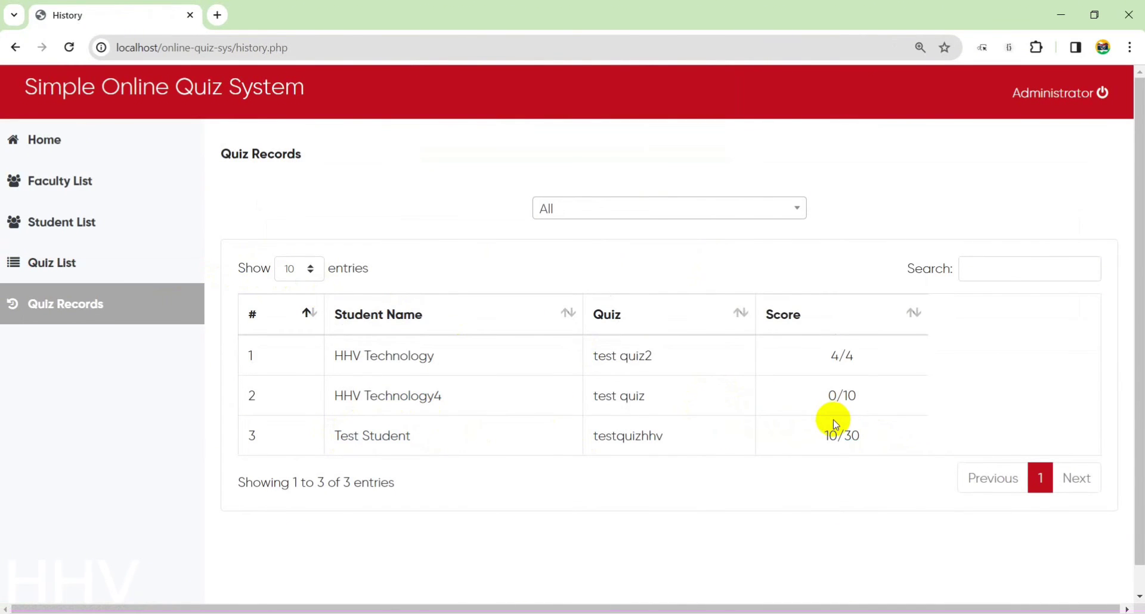
left_click(630, 210)
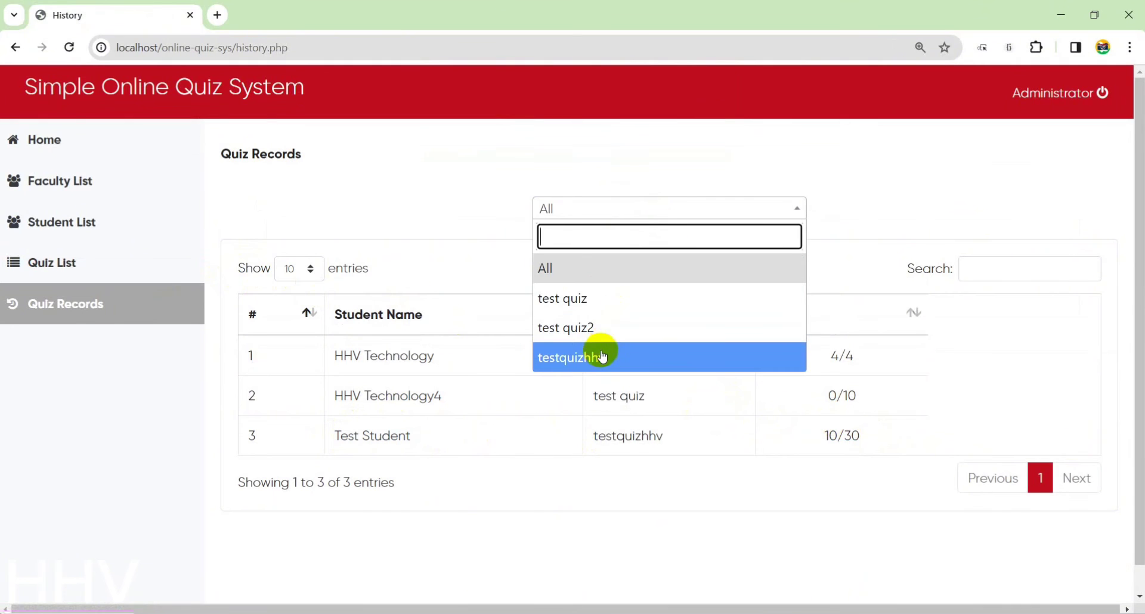
left_click(640, 360)
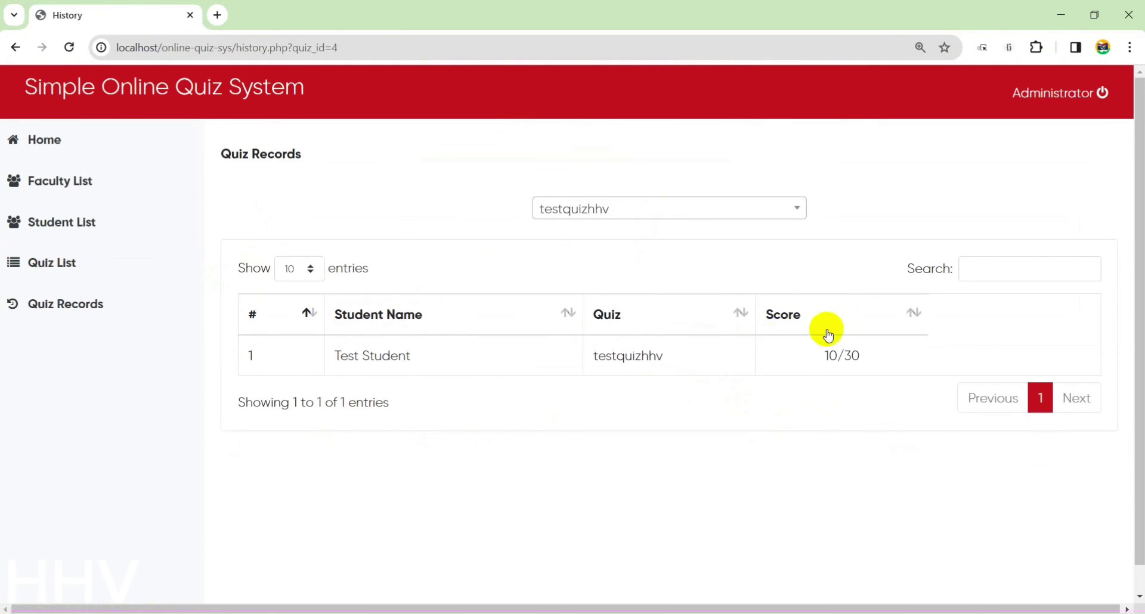
Open the Quiz List showing all three quizzes.
left_click(146, 268)
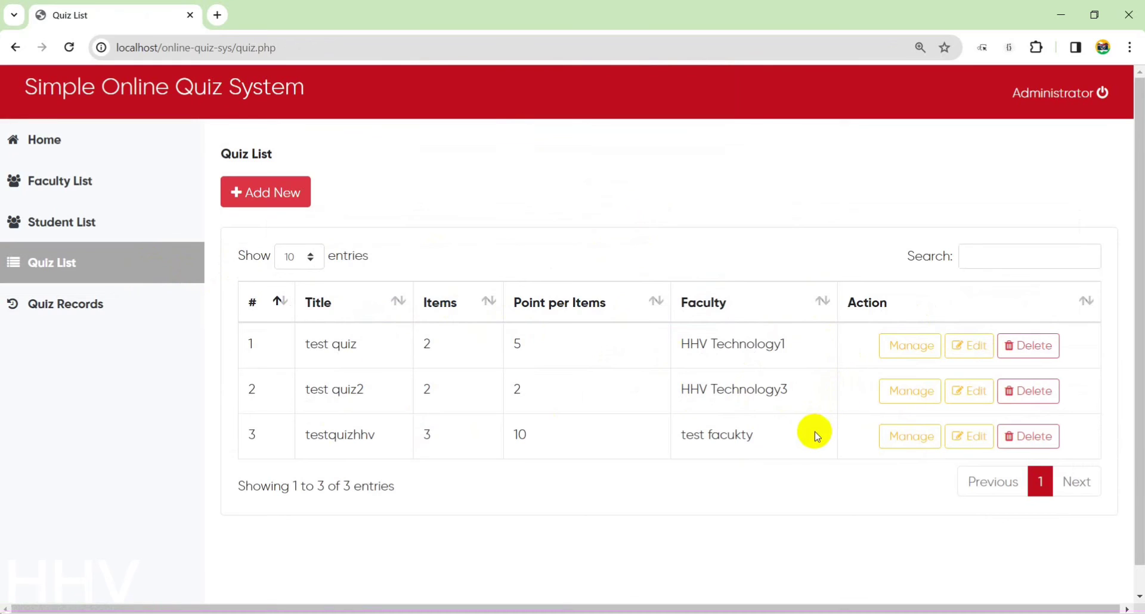
left_click_drag(370, 427, 388, 427)
left_click(442, 431)
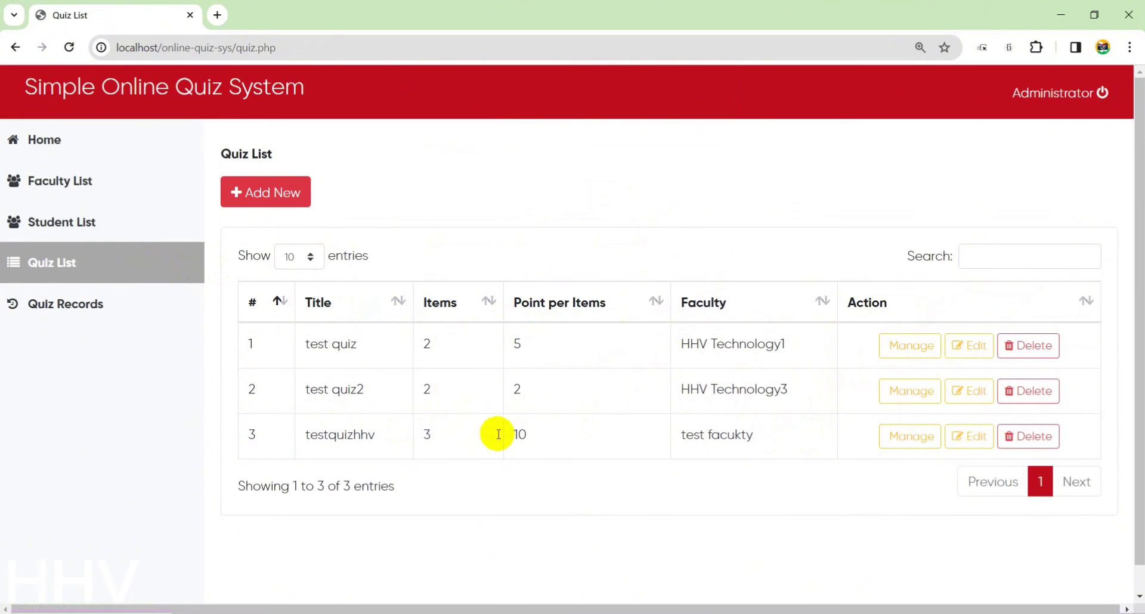
left_click(889, 434)
Extract the online-quiz-sys.rar archive into the htdocs folder.
left_click(90, 220)
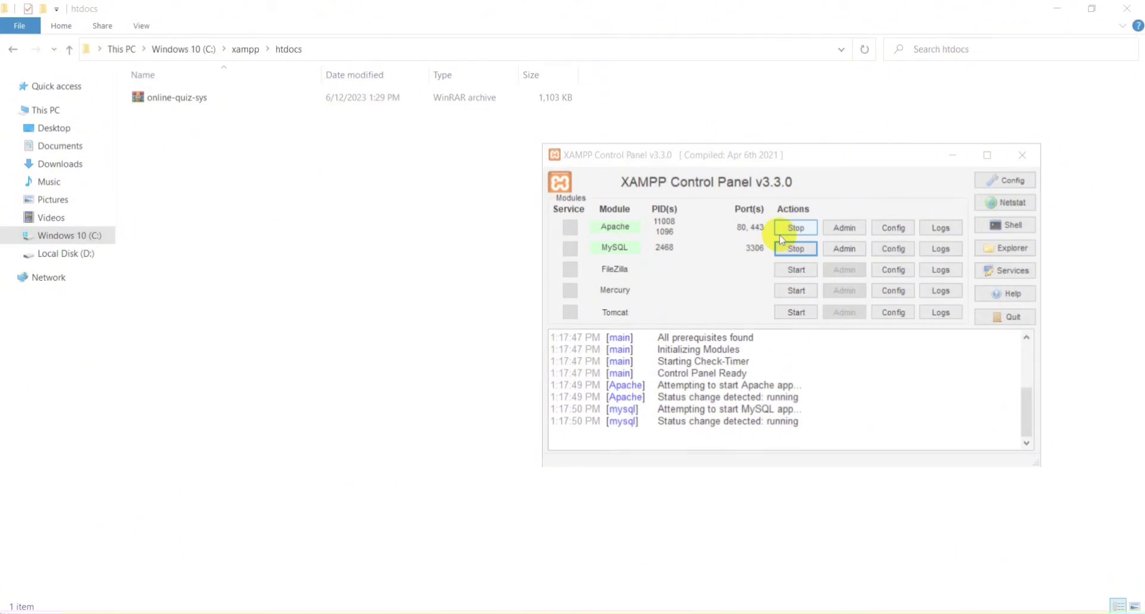
left_click(156, 99)
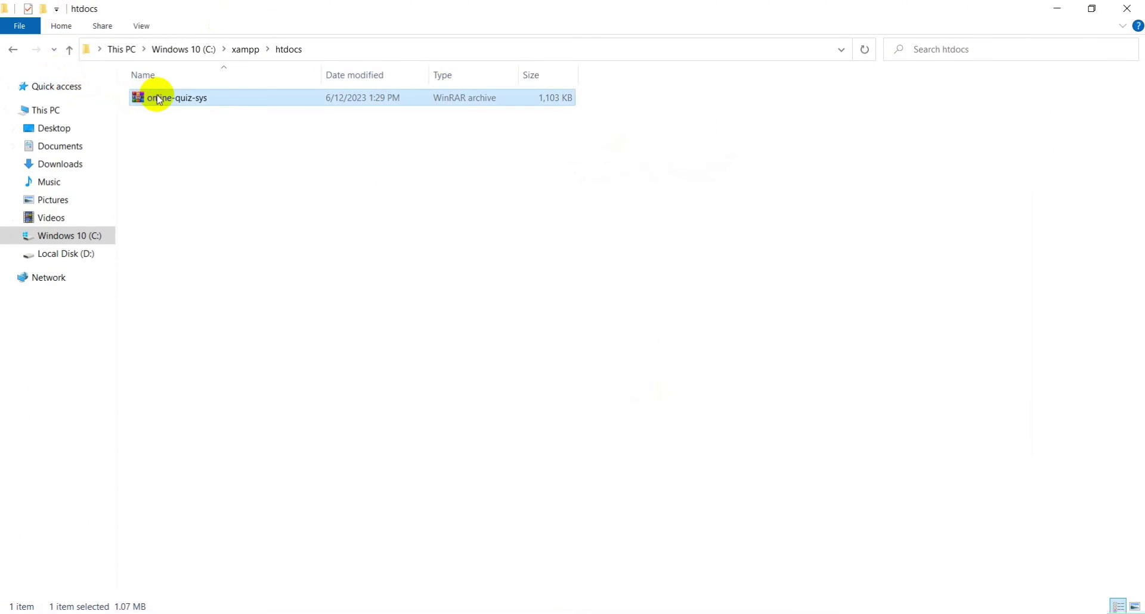
double_click(241, 98)
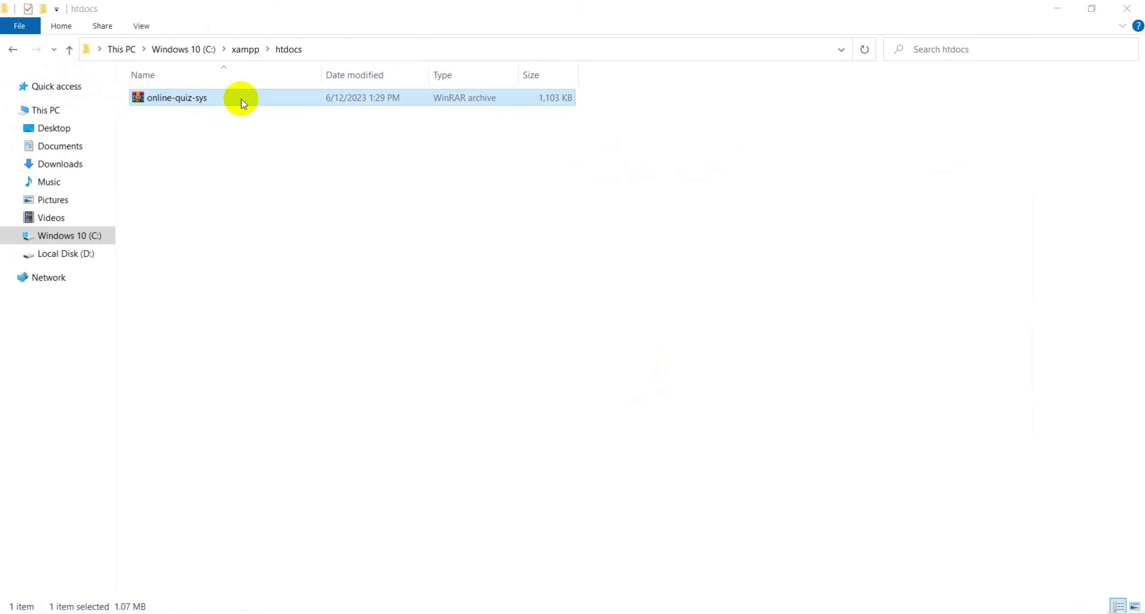
left_click_drag(453, 190, 329, 242)
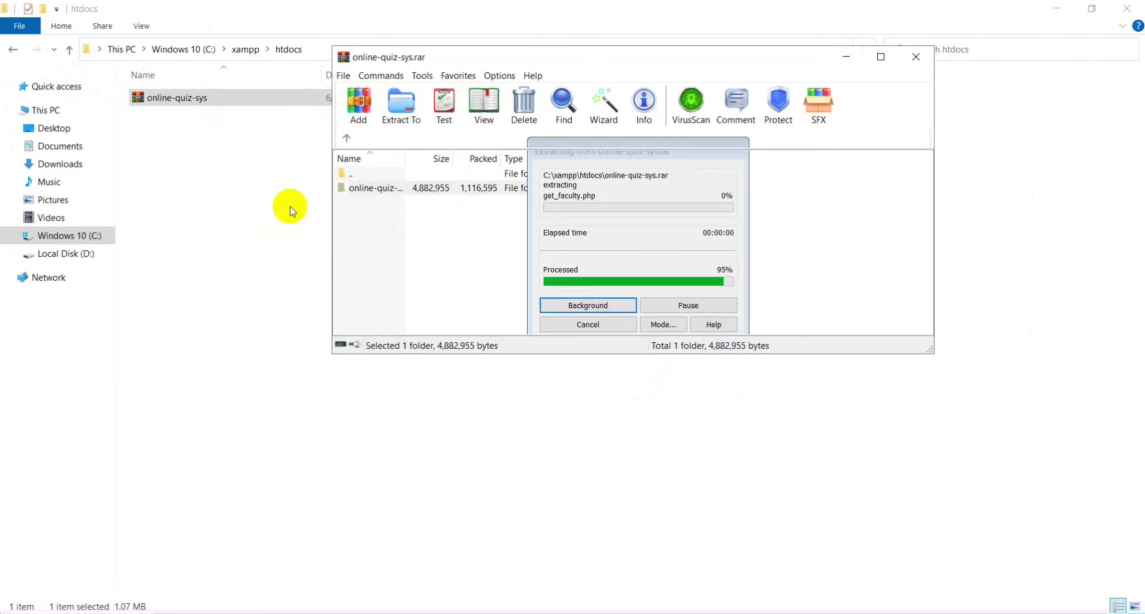
Open the extracted online-quiz-sys folder's database subfolder and select quiz_sys_db.
left_click(292, 204)
left_click(210, 99)
double_click(210, 101)
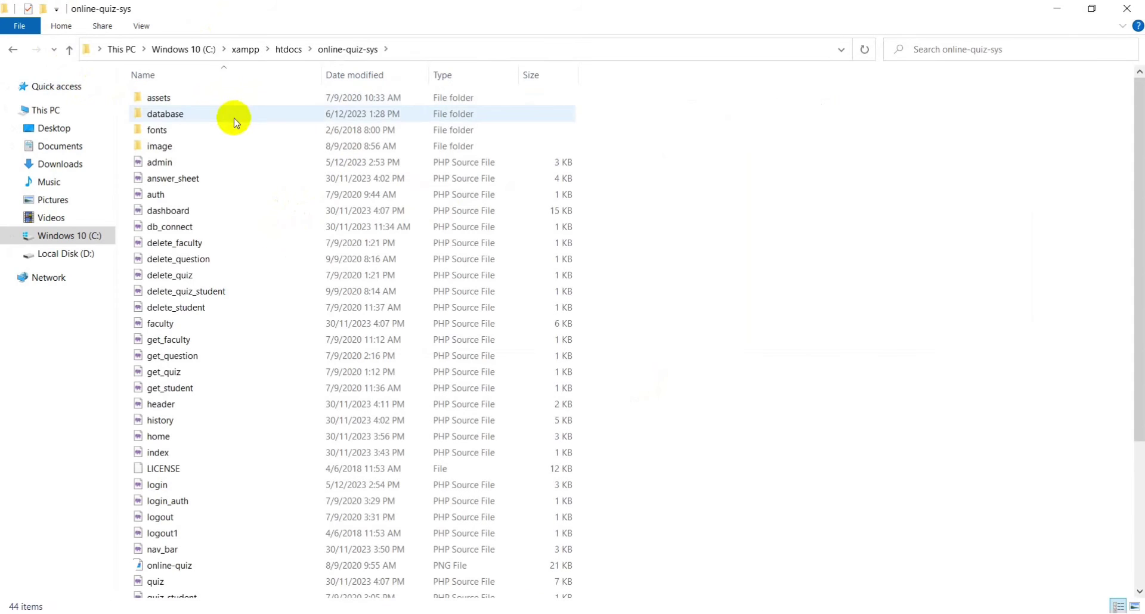
scroll(241, 307, "down", 4)
scroll(244, 292, "up", 4)
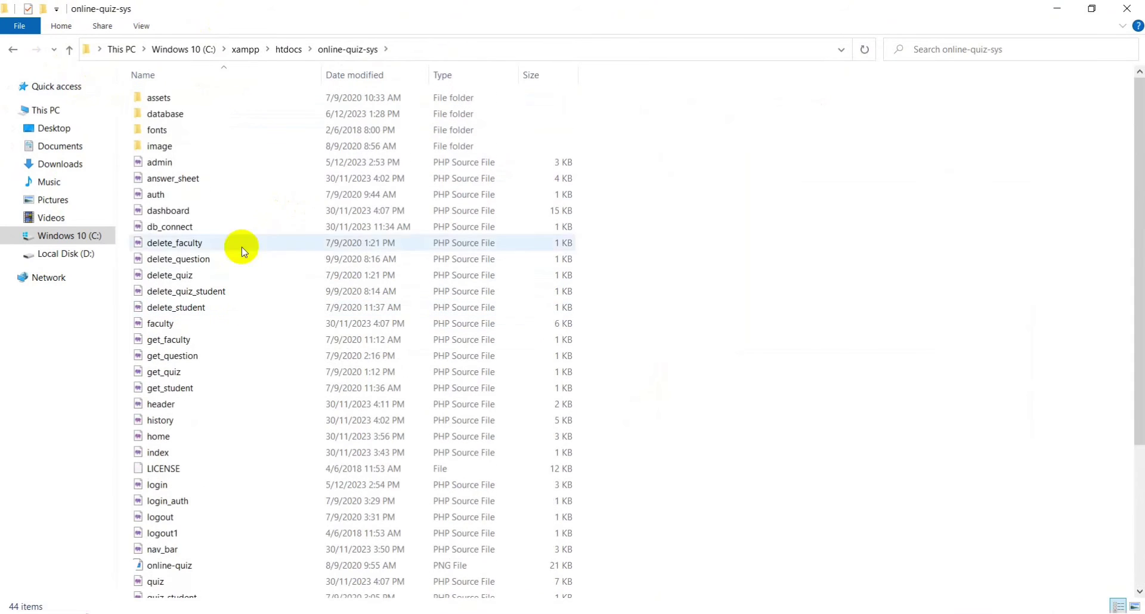
left_click(179, 116)
double_click(179, 116)
left_click(172, 102)
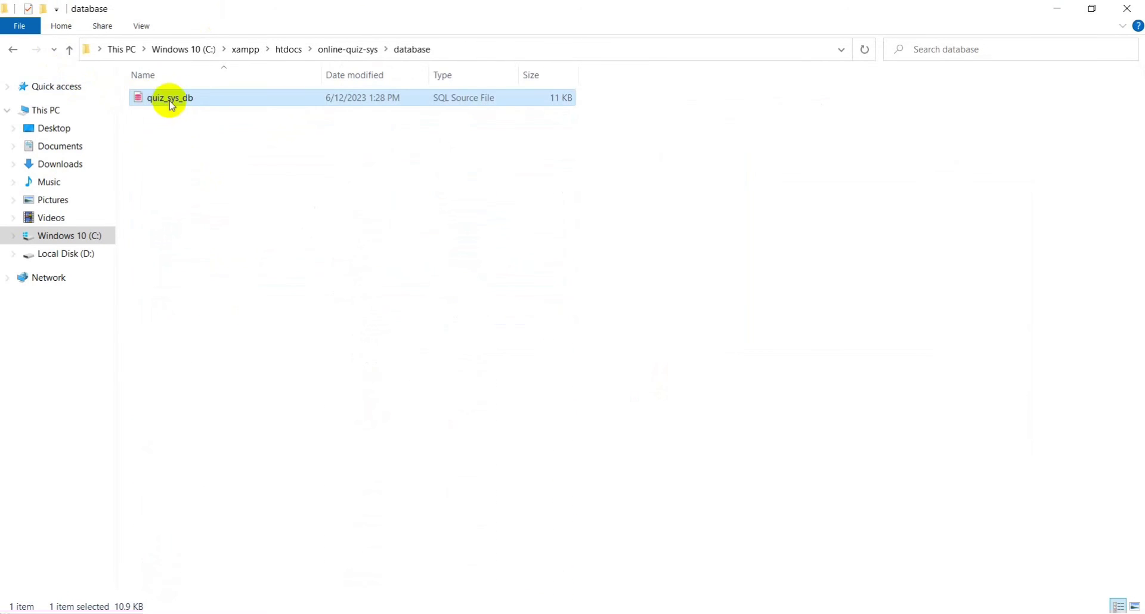
In phpMyAdmin, create a new database named quiz_sys_db with the default collation.
key("alt+Tab")
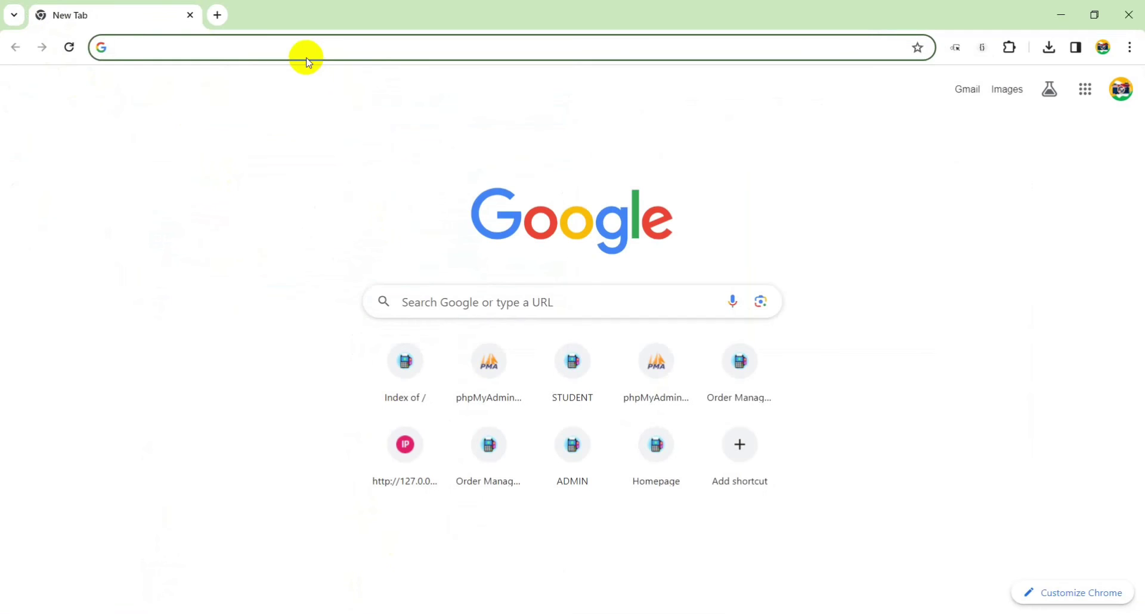
type("localhost/phpmyadmin")
key("Return")
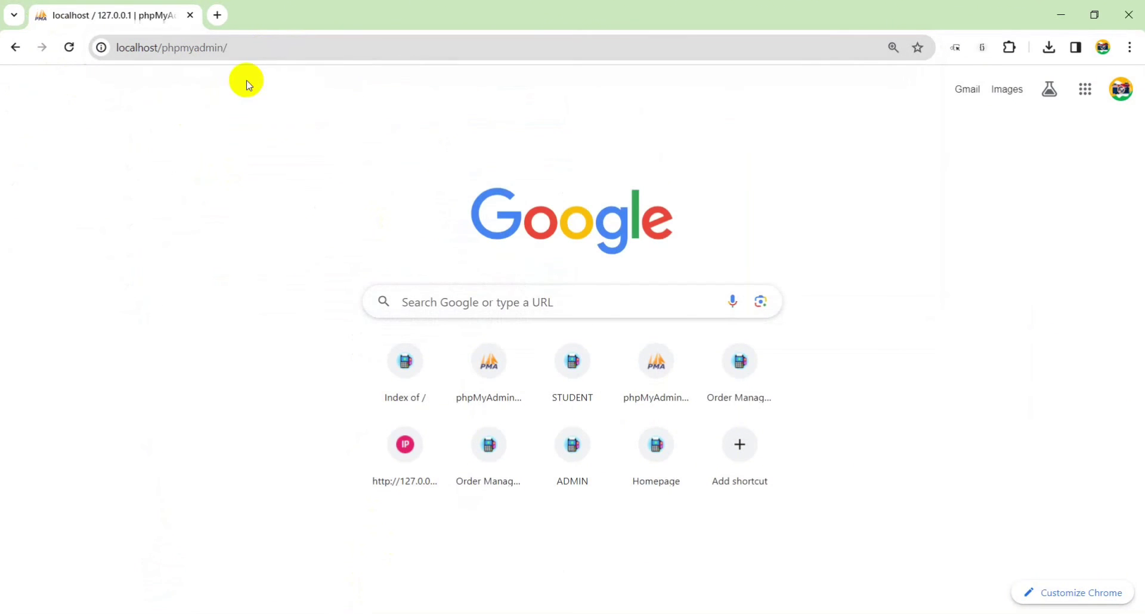
left_click(43, 167)
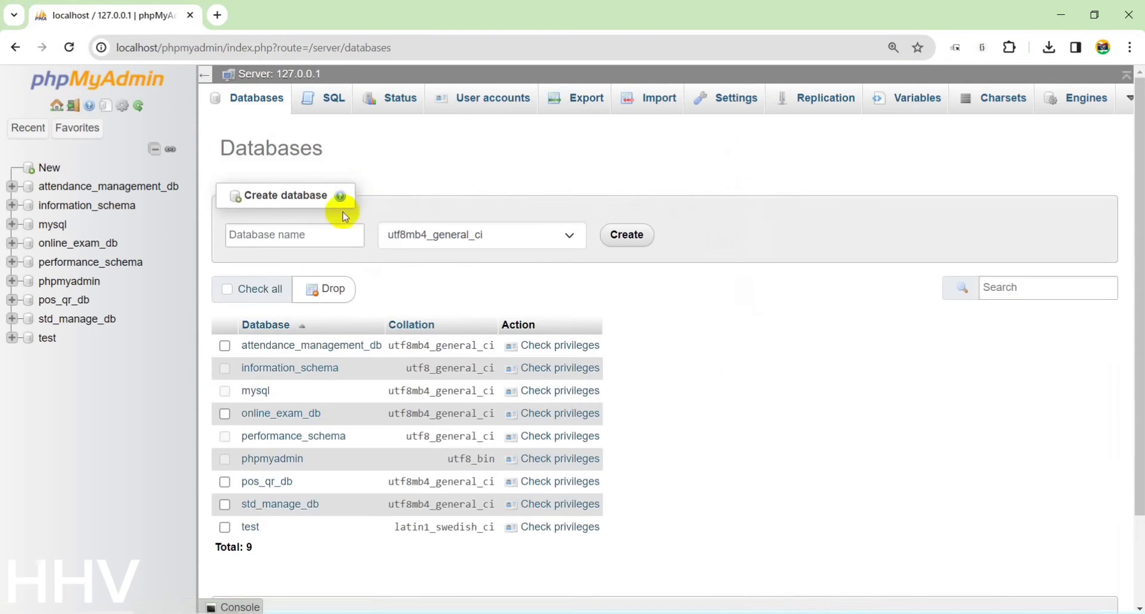
left_click(325, 232)
type("quiz_sys_db")
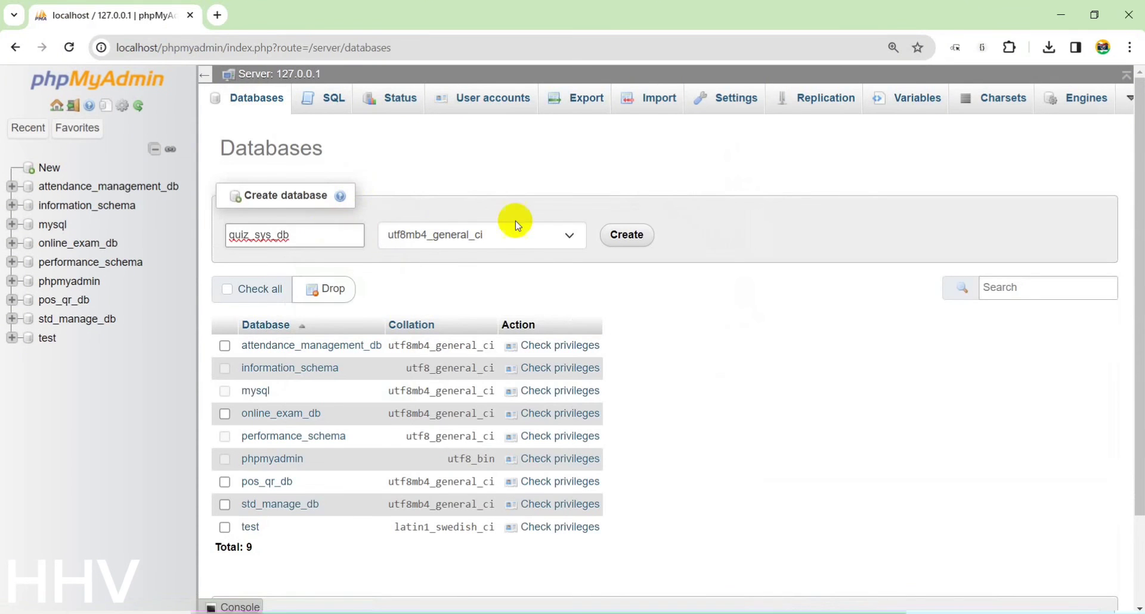
left_click(527, 238)
left_click_drag(583, 478, 567, 233)
left_click(521, 253)
left_click(626, 235)
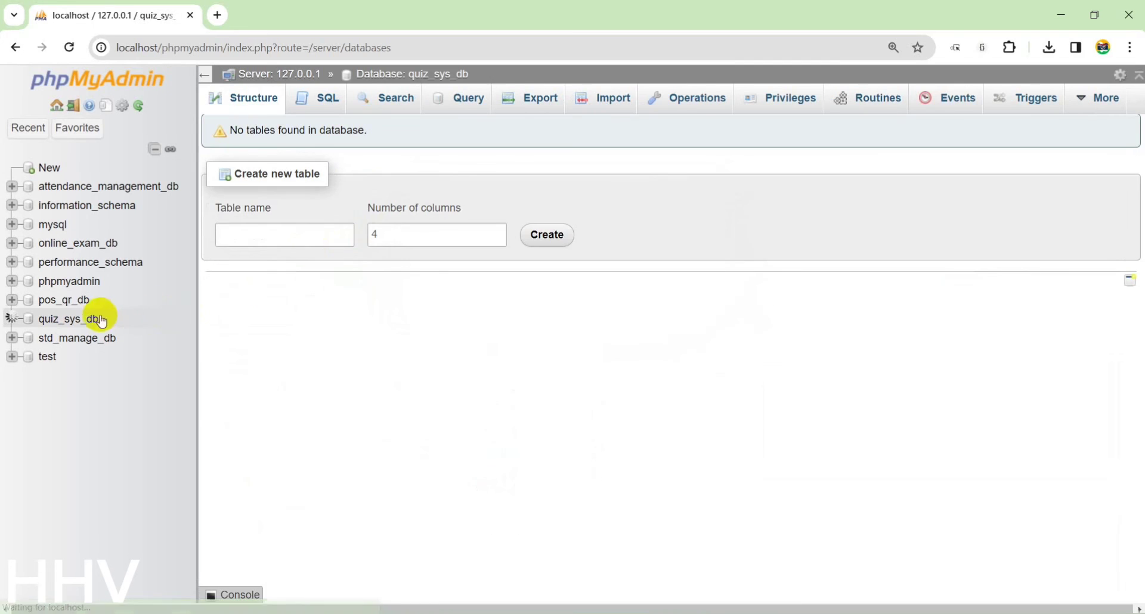
On the import page, select online-quiz-sys\database\quiz_sys_db as the SQL file.
left_click(598, 103)
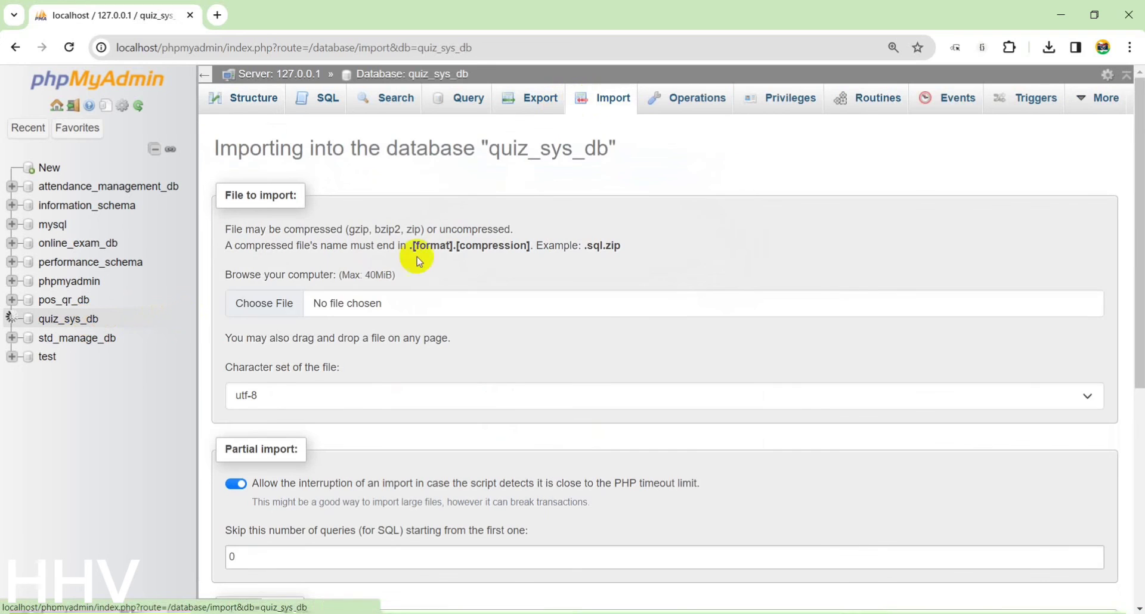
left_click(299, 298)
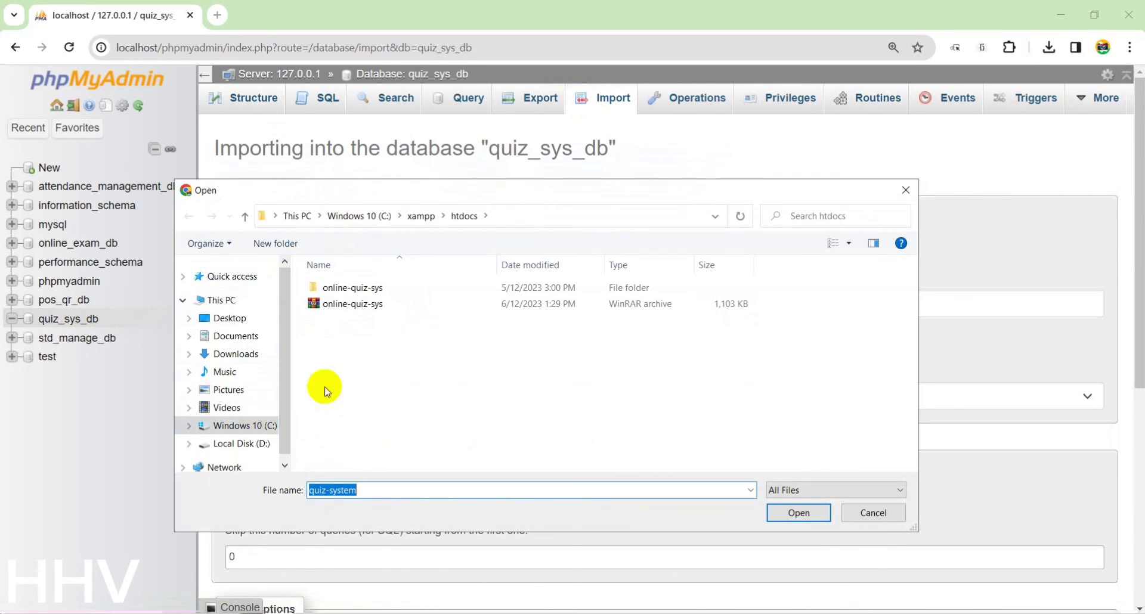
double_click(349, 288)
double_click(350, 305)
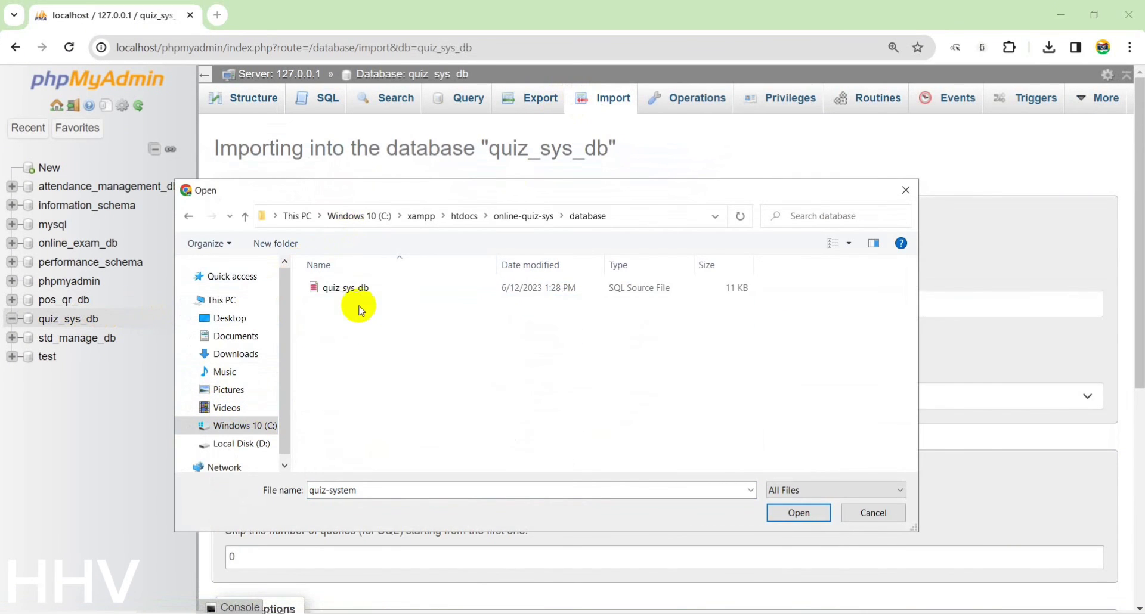
left_click(370, 288)
left_click(799, 513)
scroll(772, 502, "down", 6)
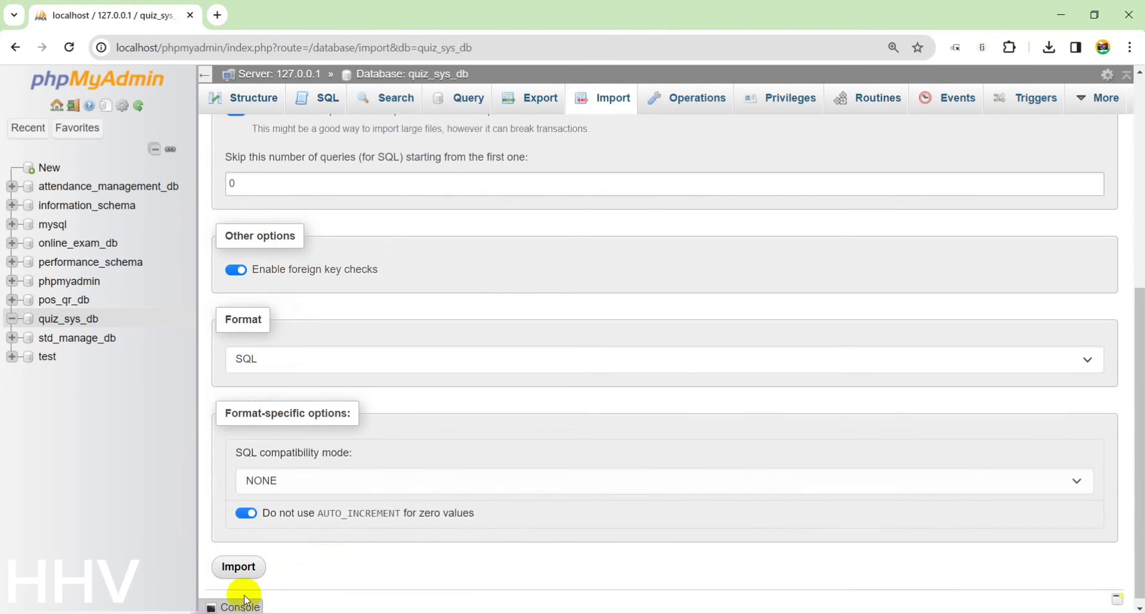
Run the SQL import, then browse the answers, faculty and history tables of quiz_sys_db.
left_click(241, 576)
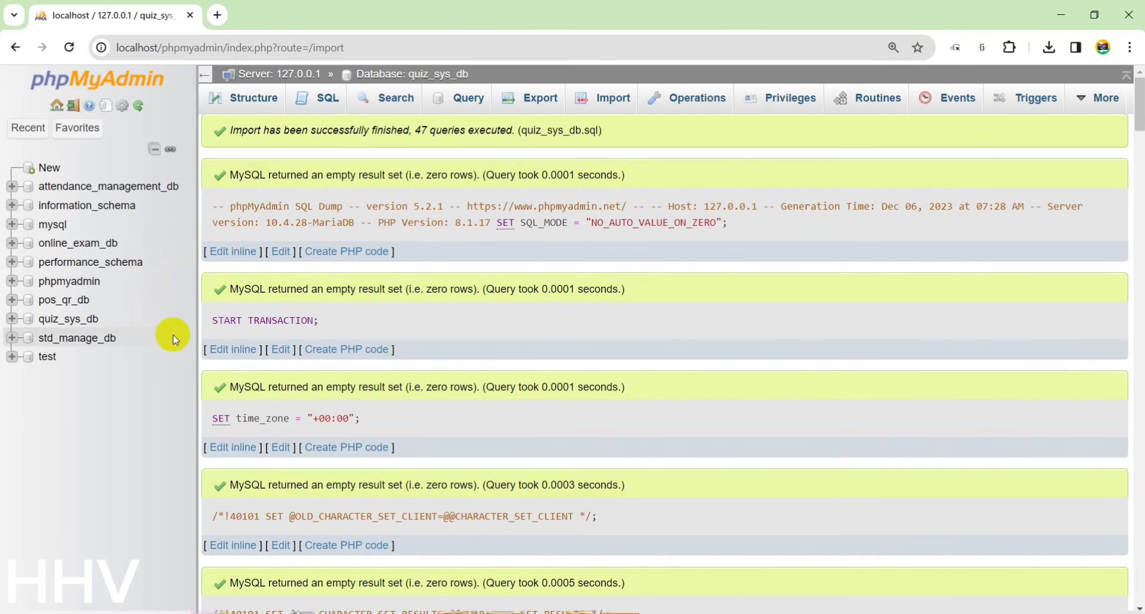
left_click(84, 320)
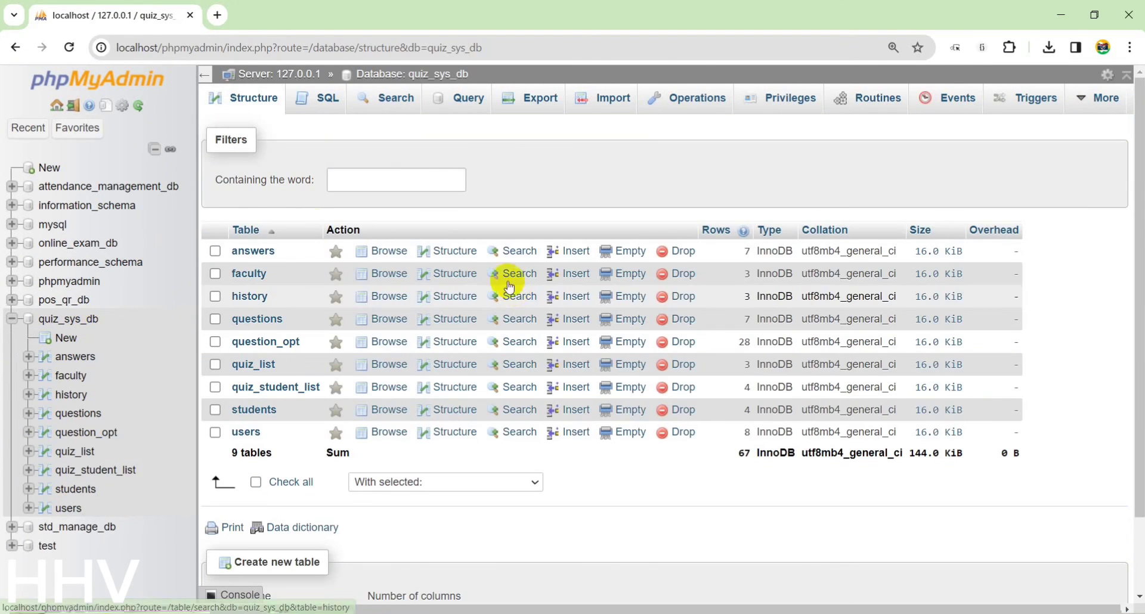
left_click(388, 251)
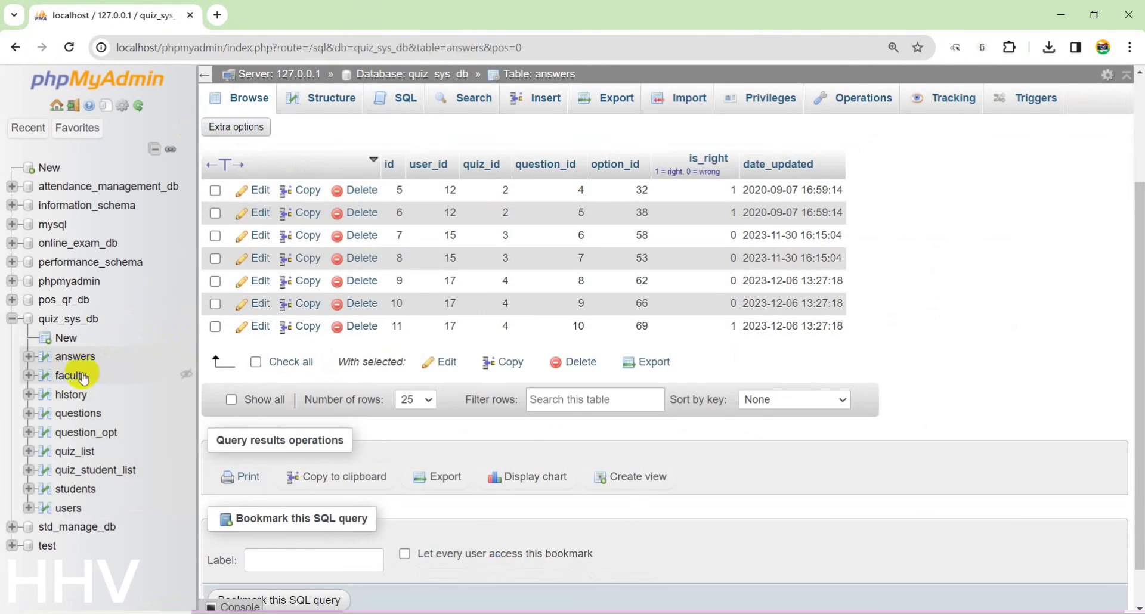
left_click(69, 376)
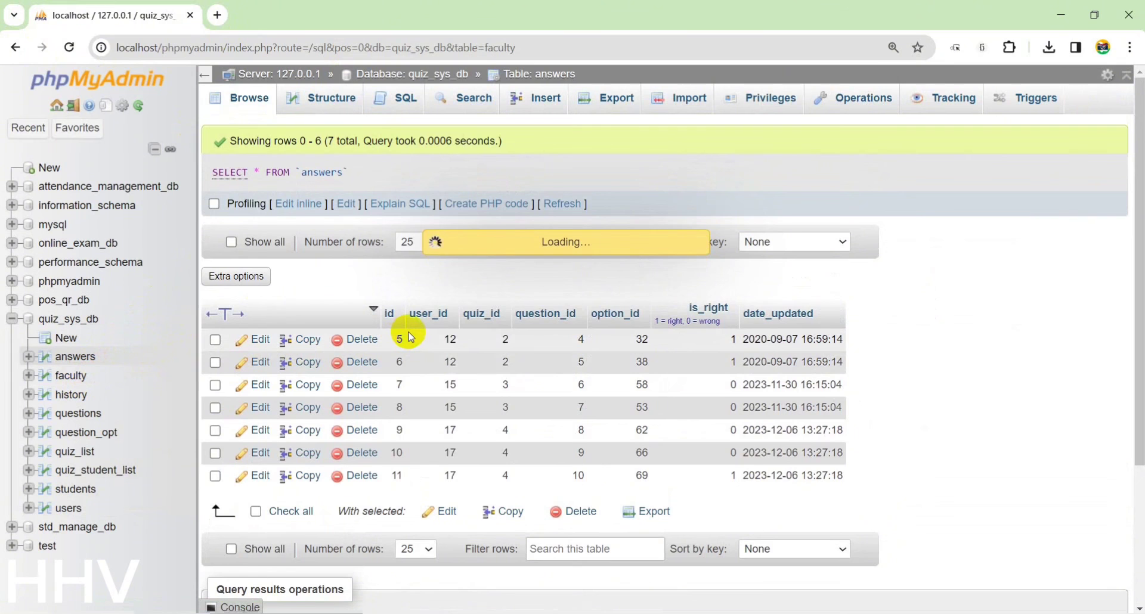
left_click(70, 399)
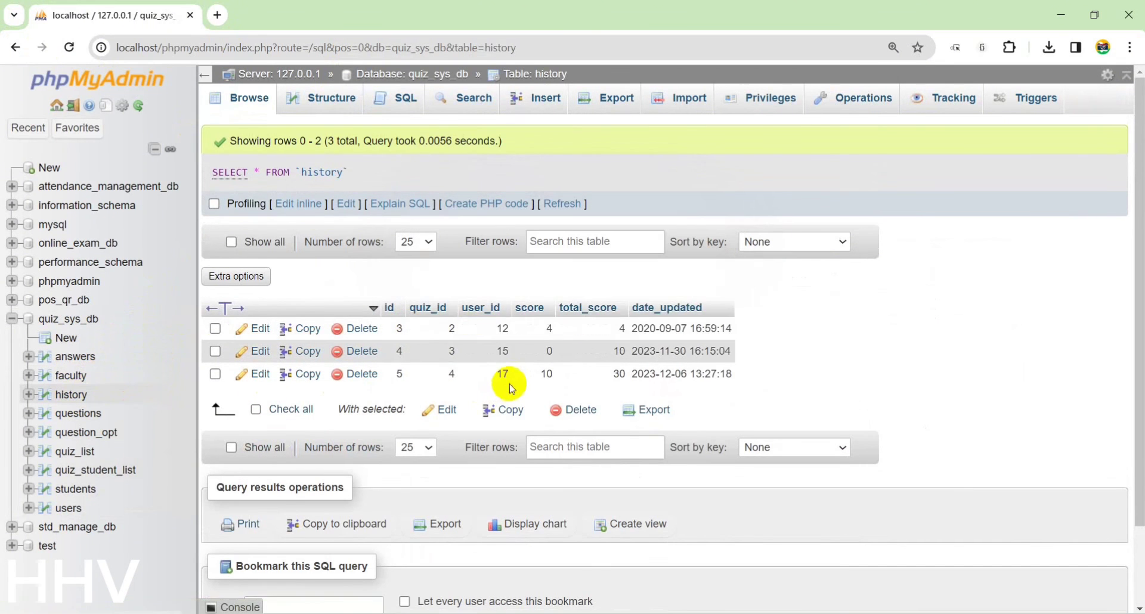
left_click(224, 15)
Close phpMyAdmin and load the online-quiz-sys site from localhost, ending on the Login User page.
type("lo")
left_click(225, 197)
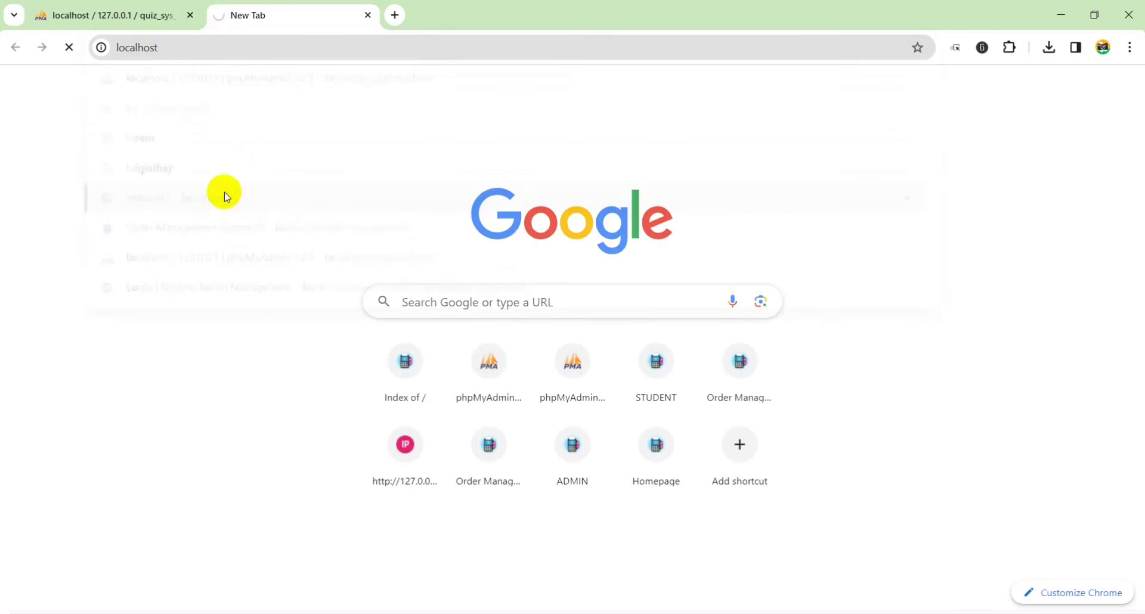
left_click(190, 15)
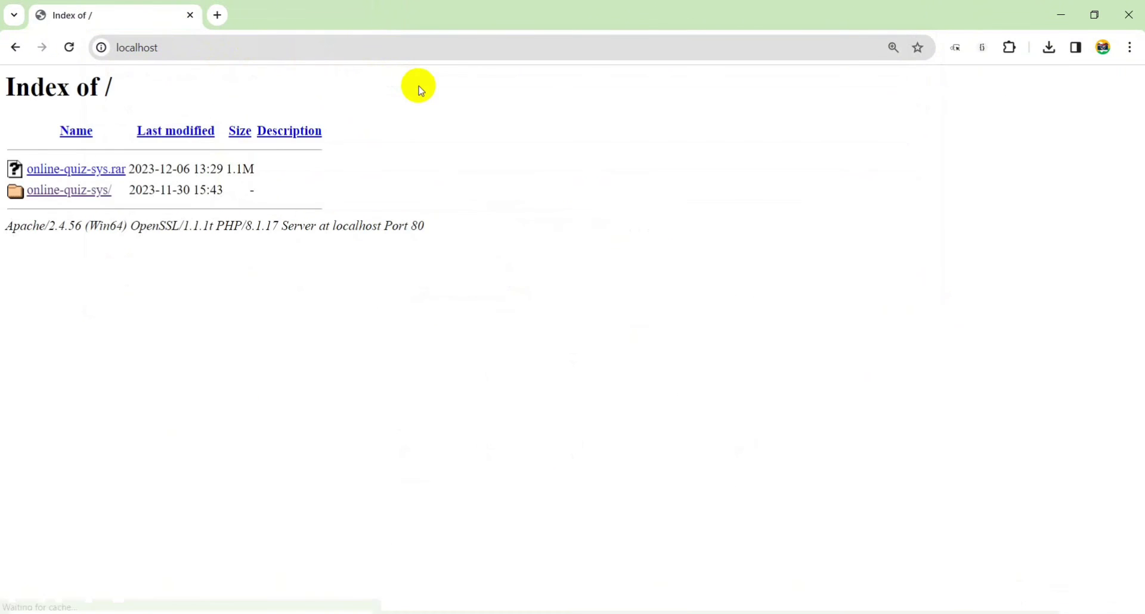
left_click(101, 192)
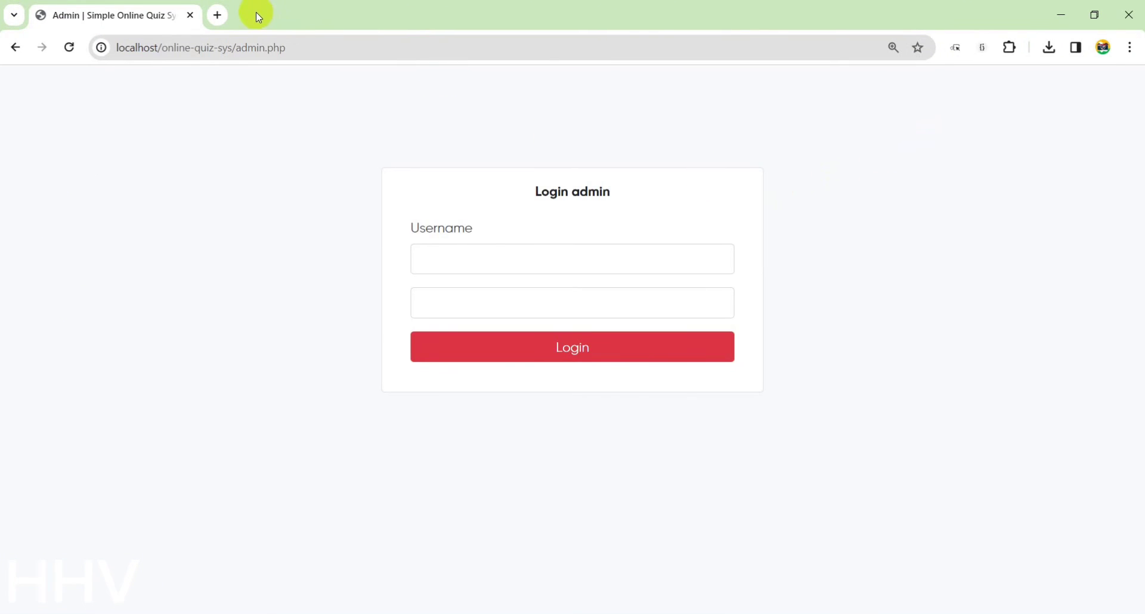
left_click(15, 47)
left_click(15, 47)
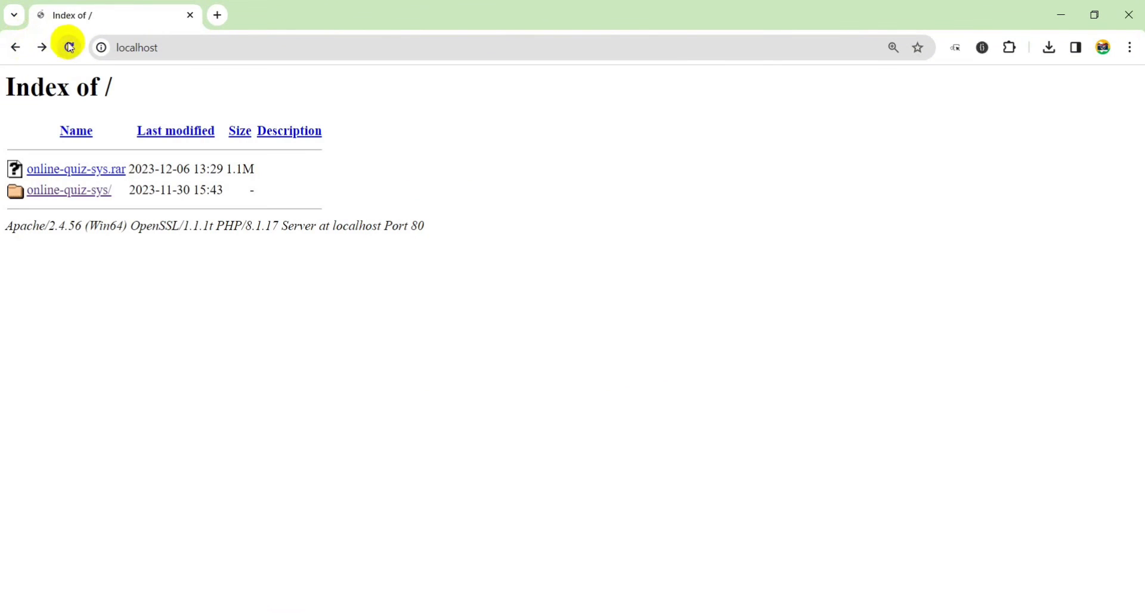
left_click(75, 190)
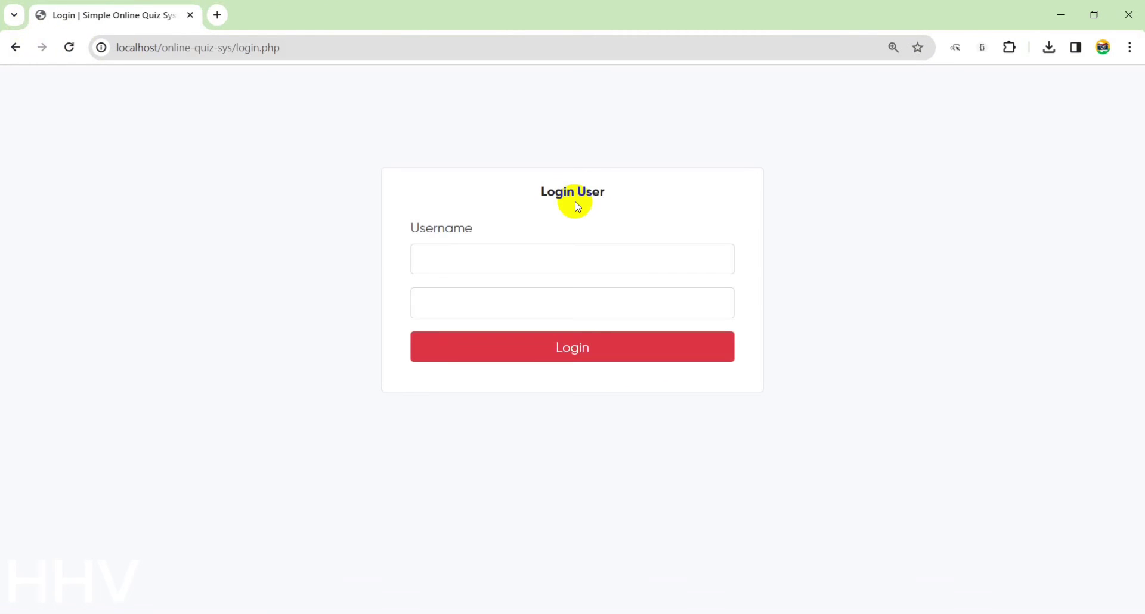